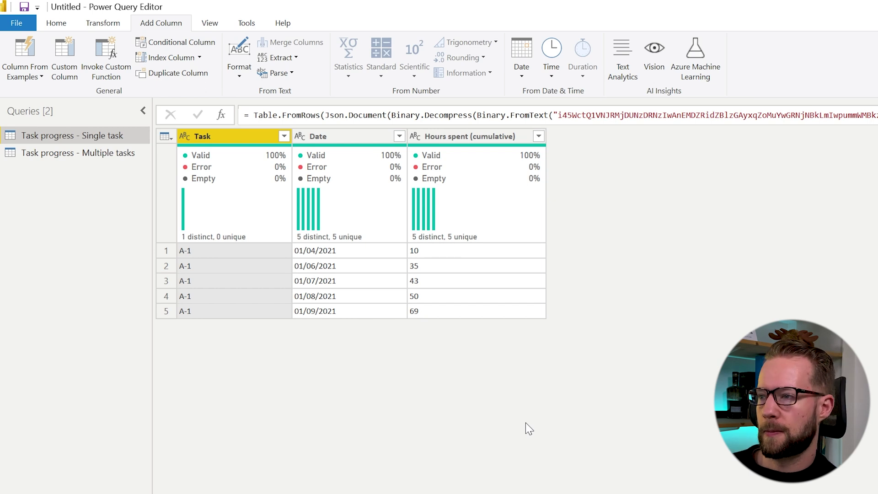
Step: Review the Date column values row by row from first to last
left_click(328, 254)
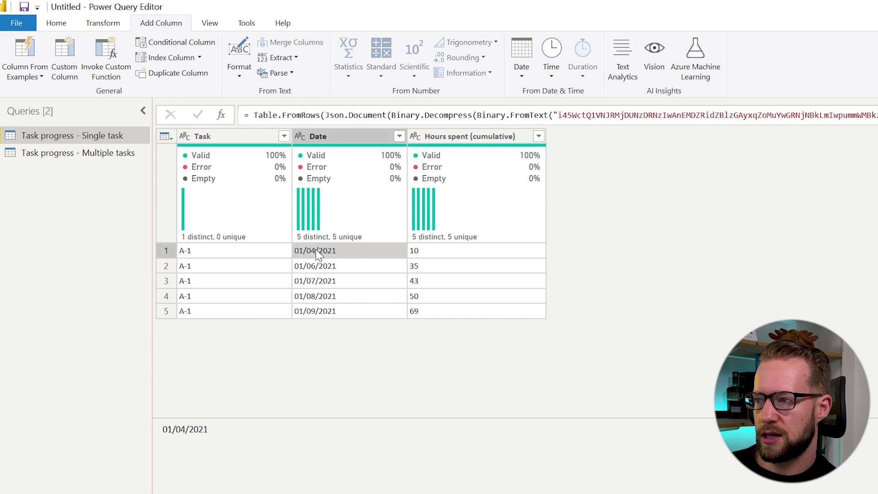
left_click(325, 269)
left_click(327, 283)
left_click(333, 298)
left_click(333, 312)
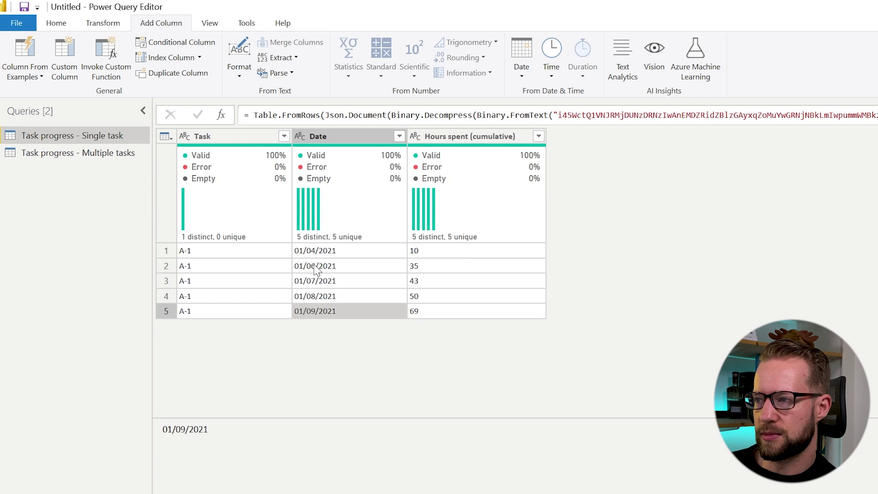
left_click(323, 251)
left_click(329, 269)
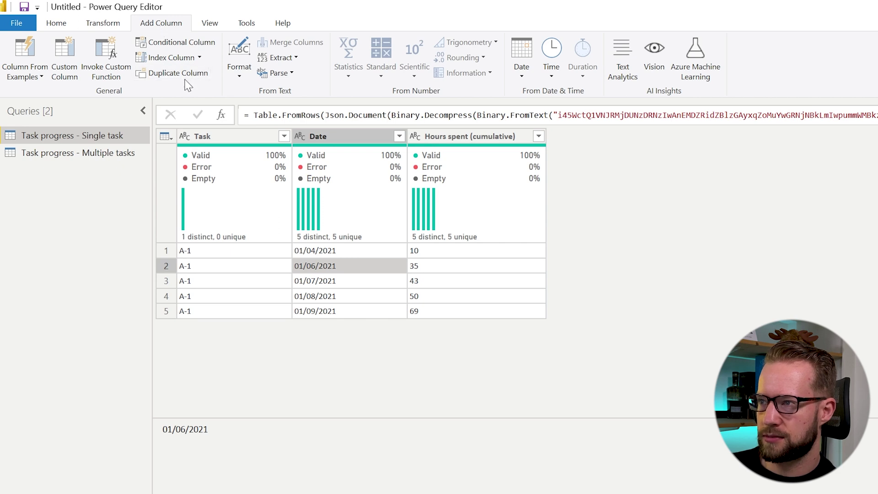
Step: Add an Index column from 0 and an Index.1 column from 1, checking their values
left_click(186, 61)
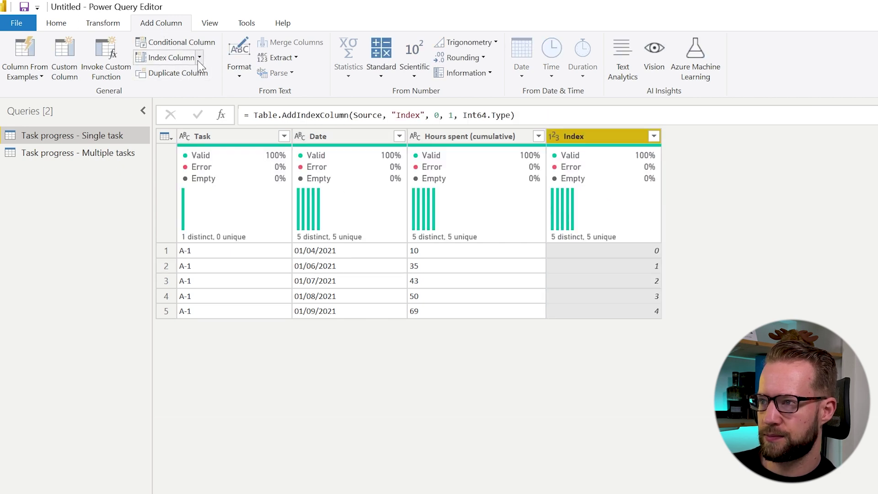
left_click(199, 58)
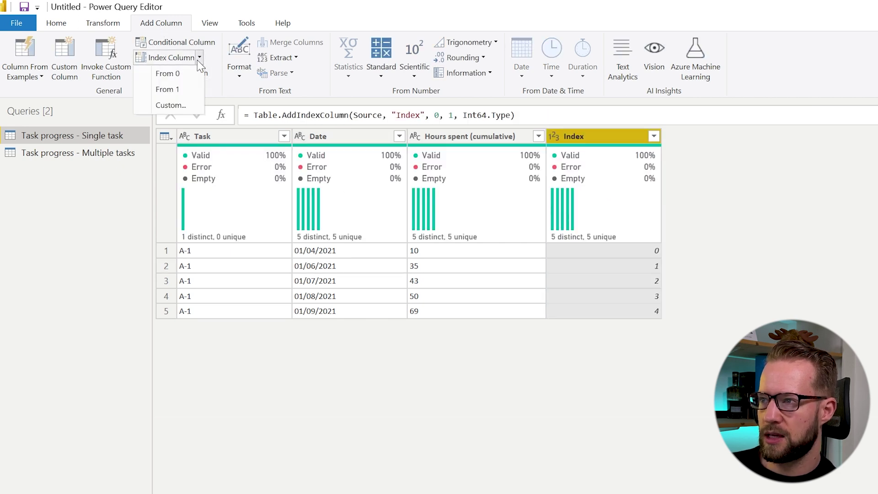
left_click(195, 95)
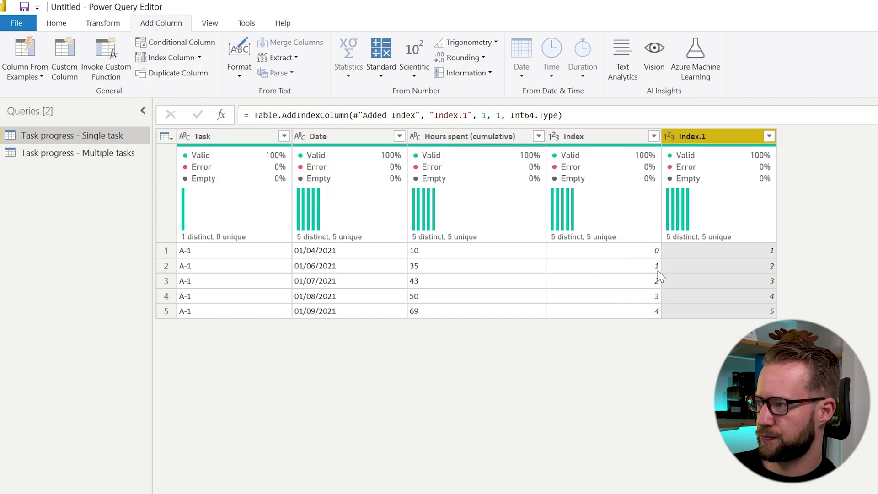
left_click(619, 252)
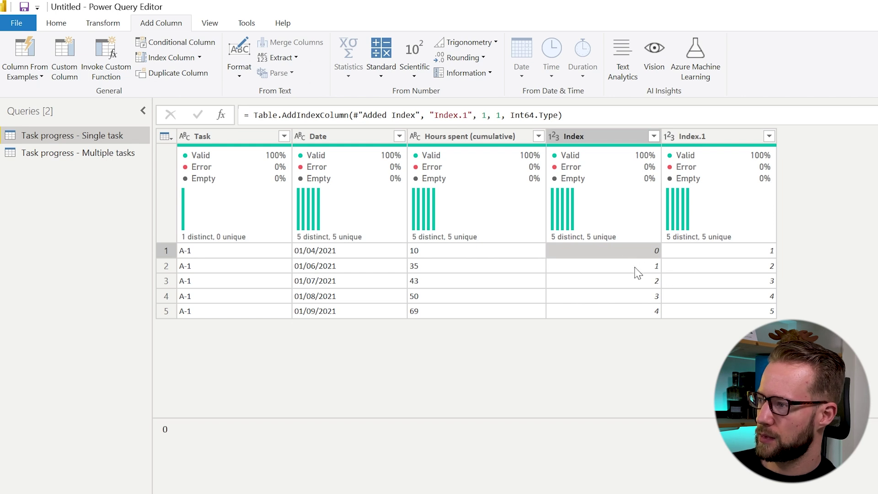
left_click(725, 253)
left_click(689, 268)
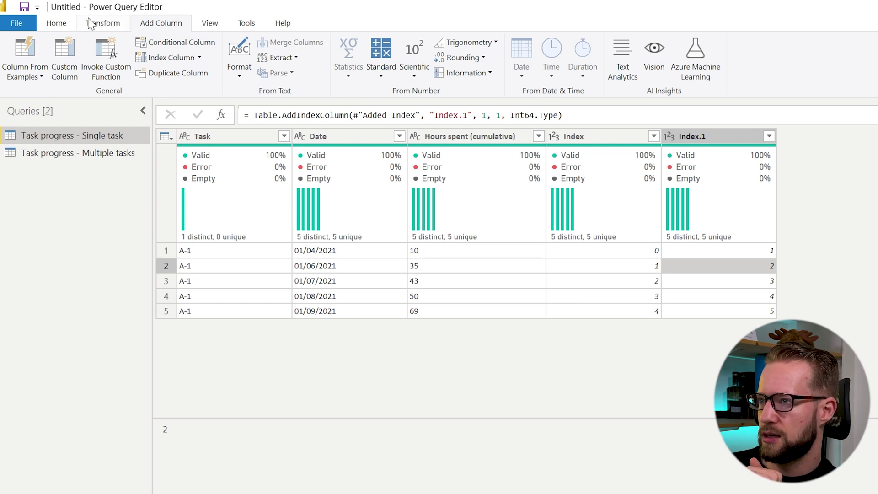
Step: Set up a left outer self-merge of Task progress - Single task, matching Index to Index.1
left_click(57, 24)
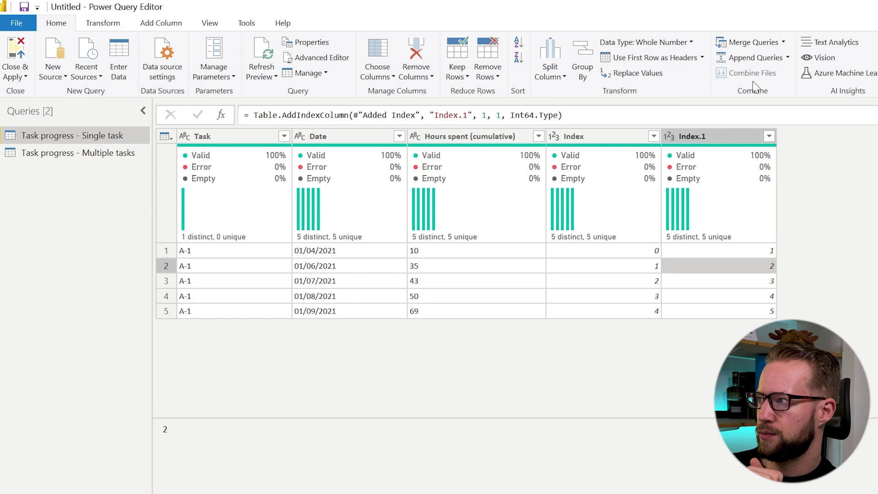
left_click(748, 42)
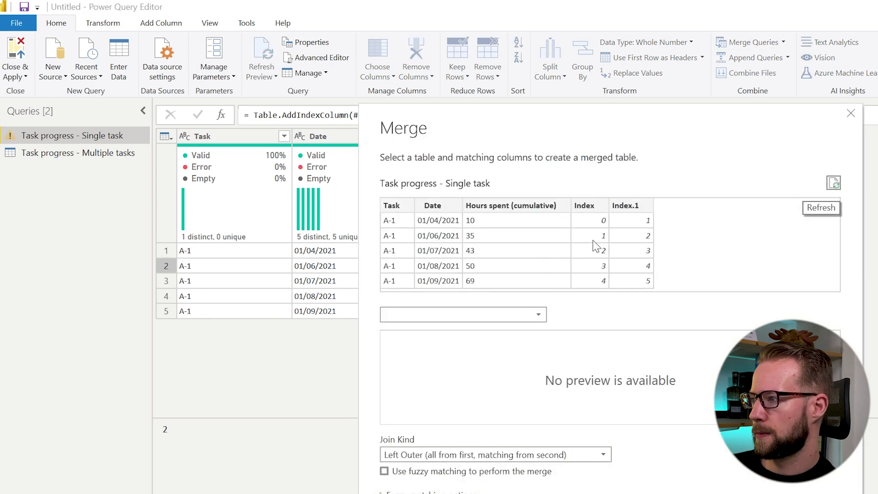
left_click(465, 315)
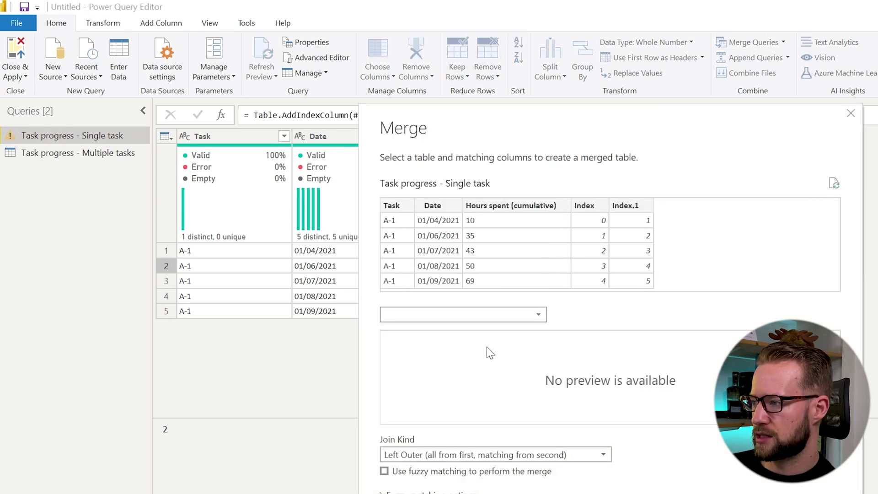
left_click(486, 344)
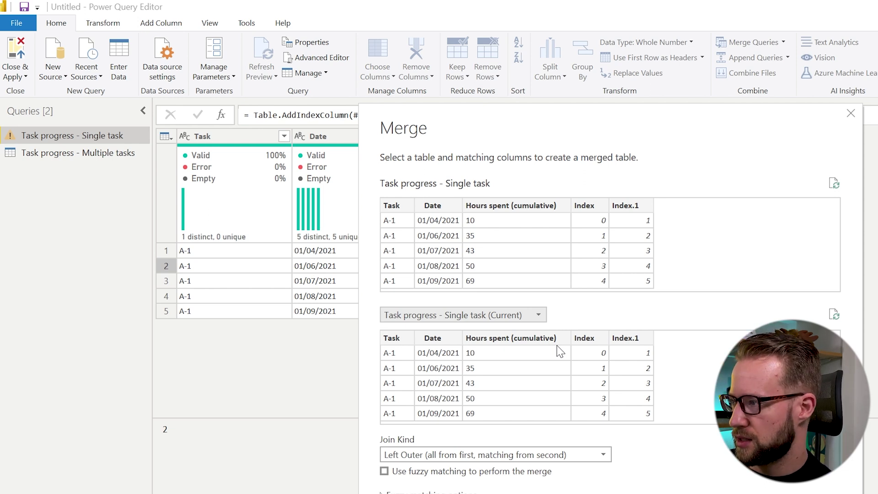
left_click(394, 242)
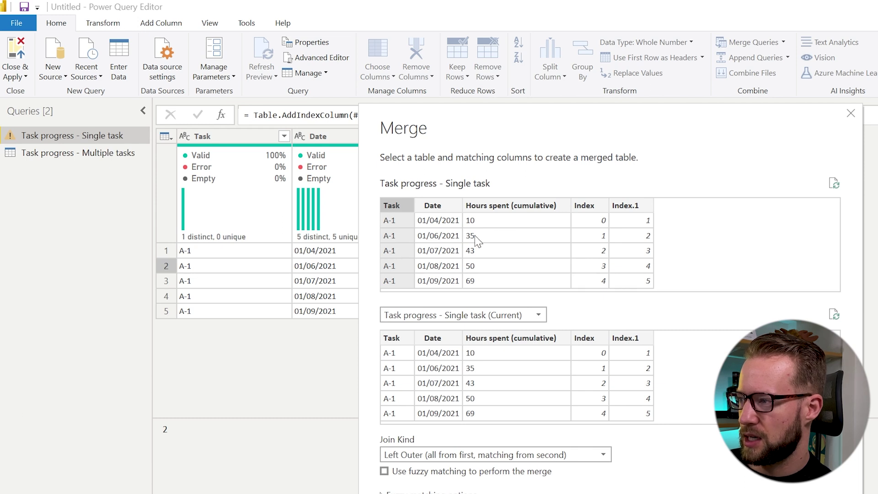
left_click(486, 236)
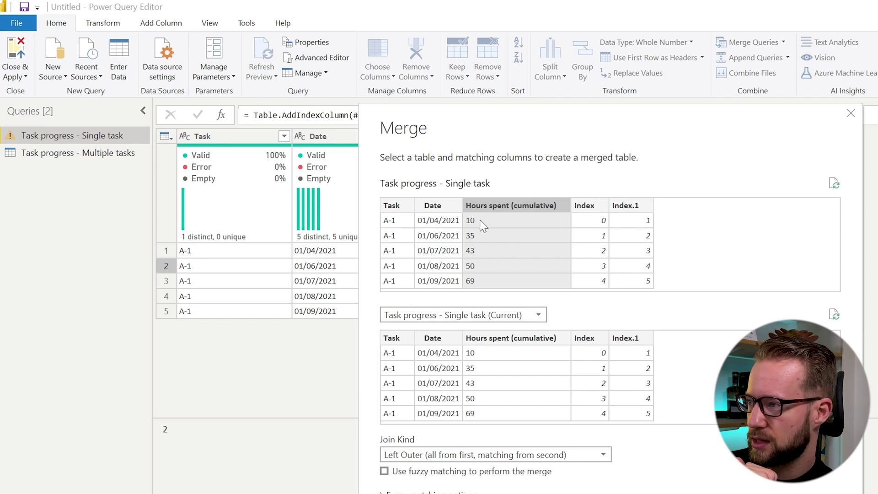
left_click(594, 242)
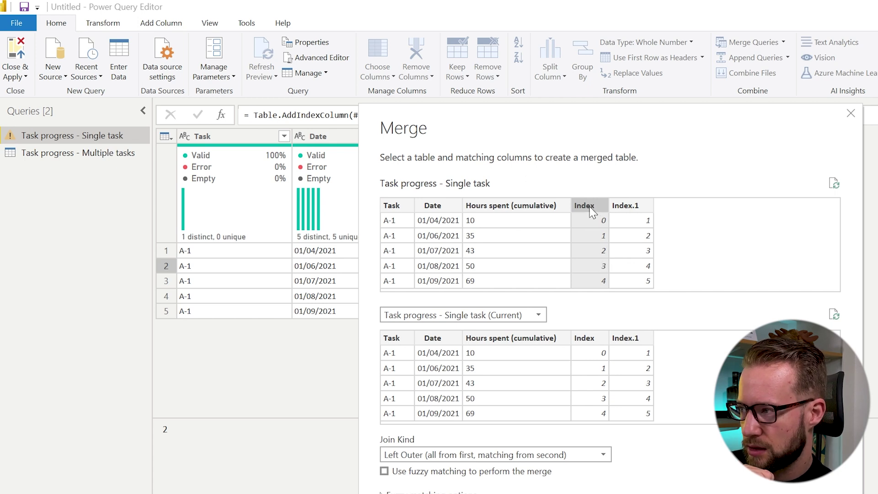
left_click(631, 339)
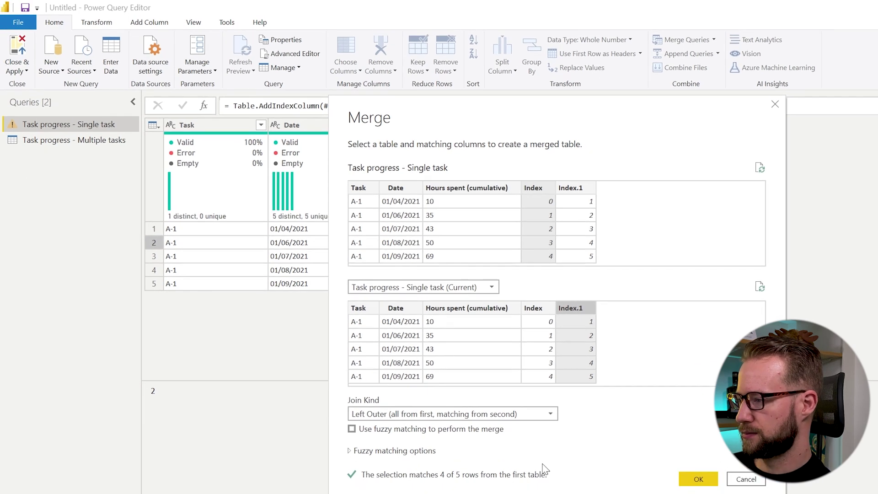
Step: Confirm the self-merge and expand only Hours spent (cumulative) from the merged column
left_click(695, 475)
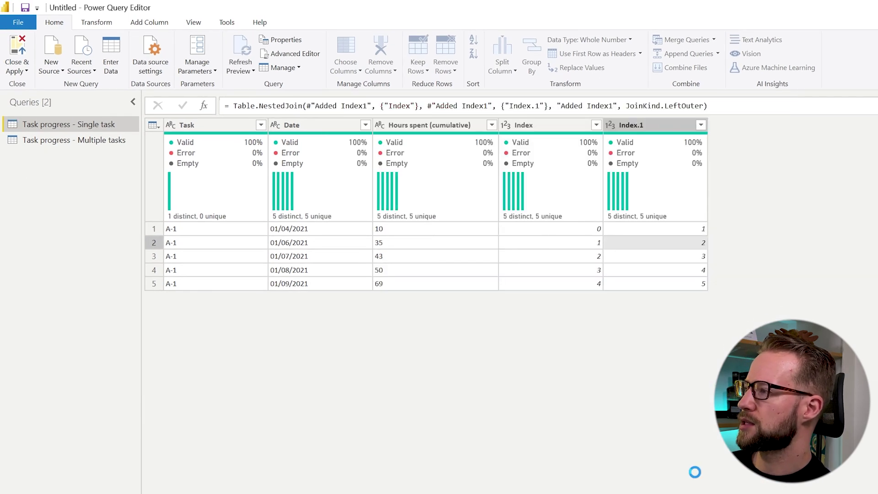
left_click(805, 126)
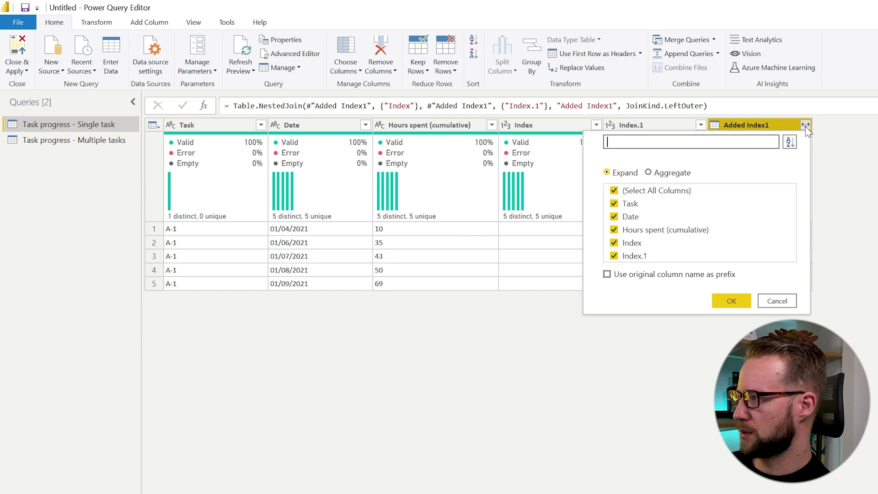
left_click(677, 191)
left_click(675, 230)
left_click(729, 300)
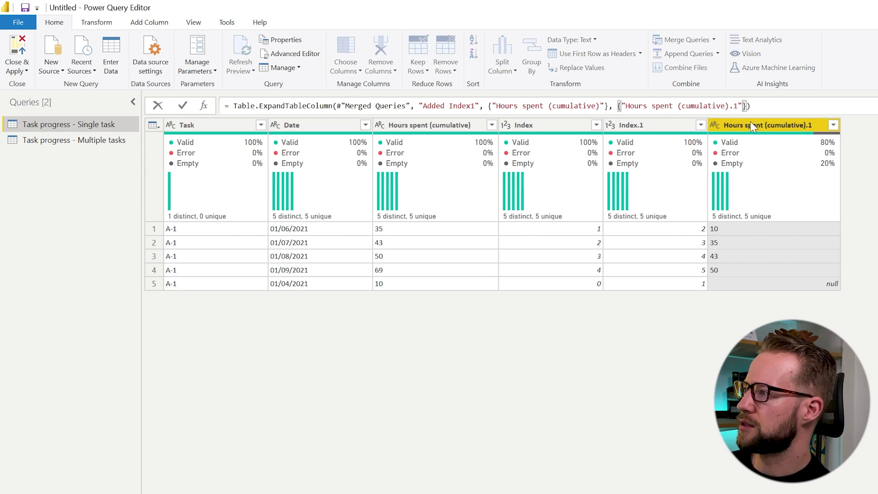
Step: Rename the expanded column to 'Hours spent (cumulative) Previous'
key("Left")
key("BackSpace")
key("BackSpace")
type("Previous")
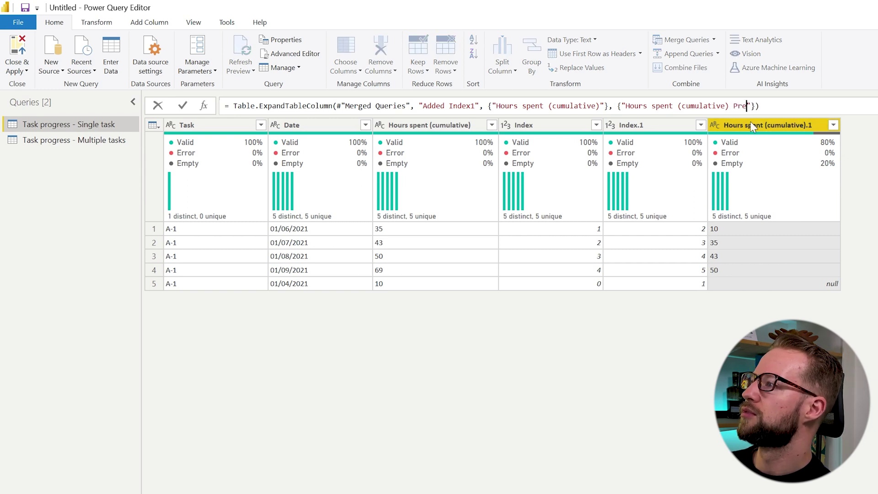
key("BackSpace")
key("BackSpace")
key("BackSpace")
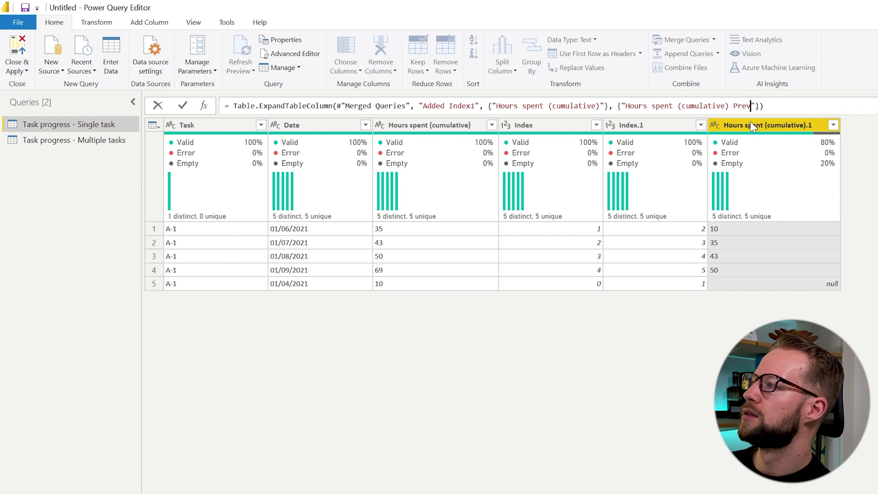
type("ous")
key("BackSpace")
key("BackSpace")
key("BackSpace")
type("ous")
key("Return")
mouse_move(767, 145)
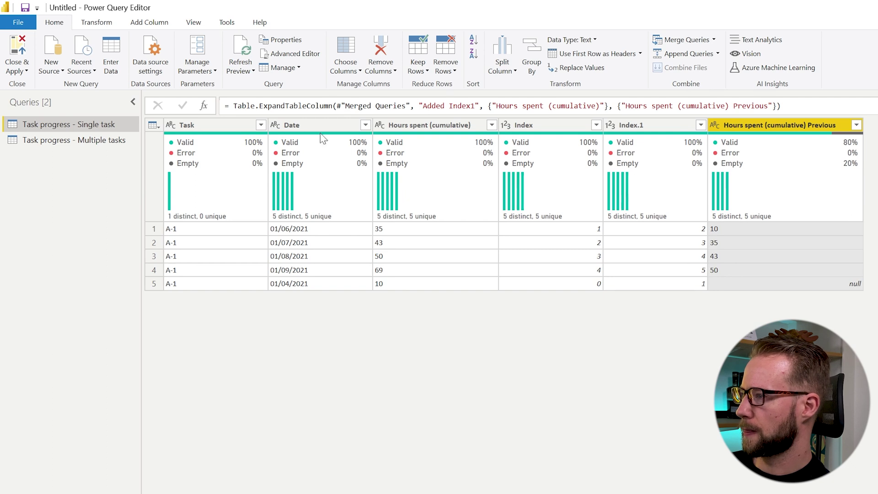
Step: Sort rows by Date ascending and check the first two rows' cumulative and previous hours
left_click(365, 125)
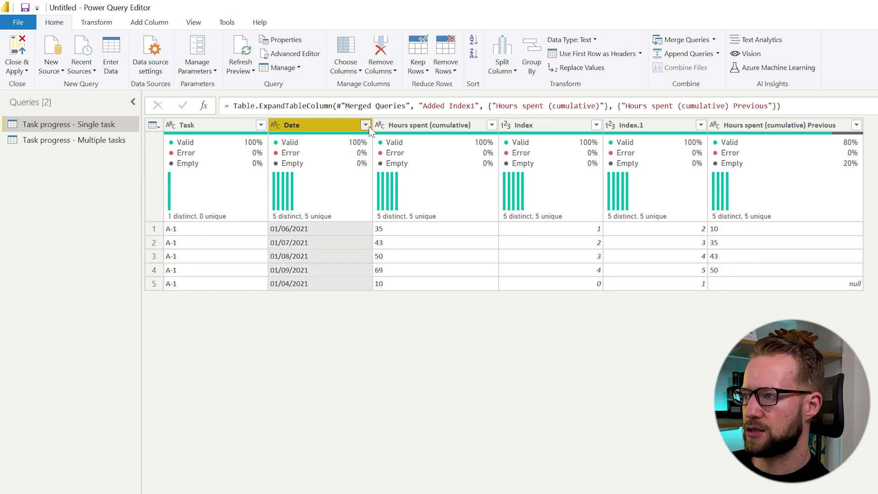
left_click(338, 143)
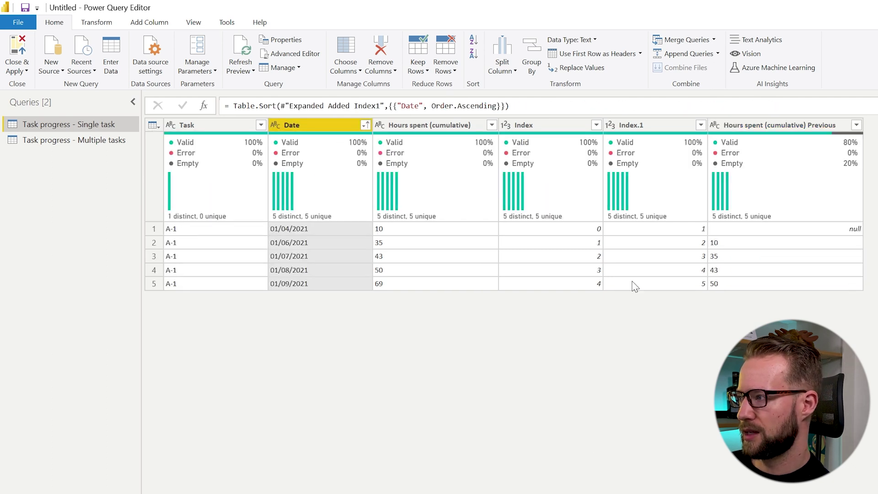
left_click(418, 229)
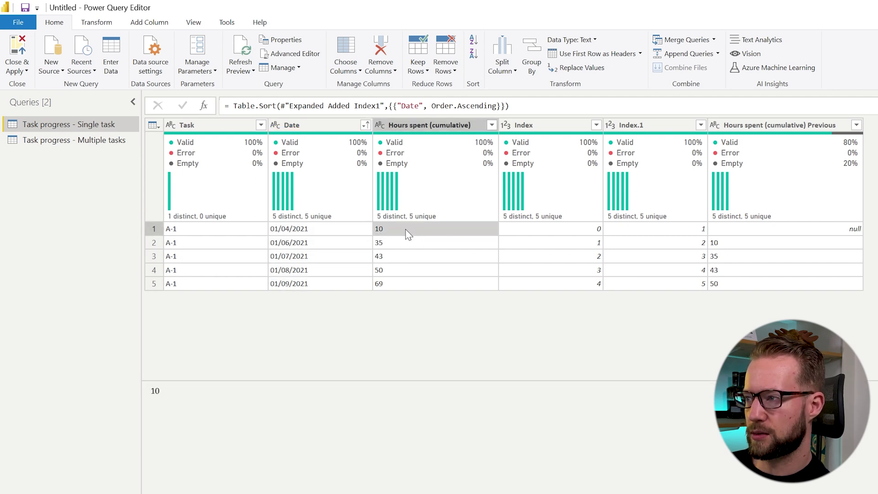
left_click(815, 230)
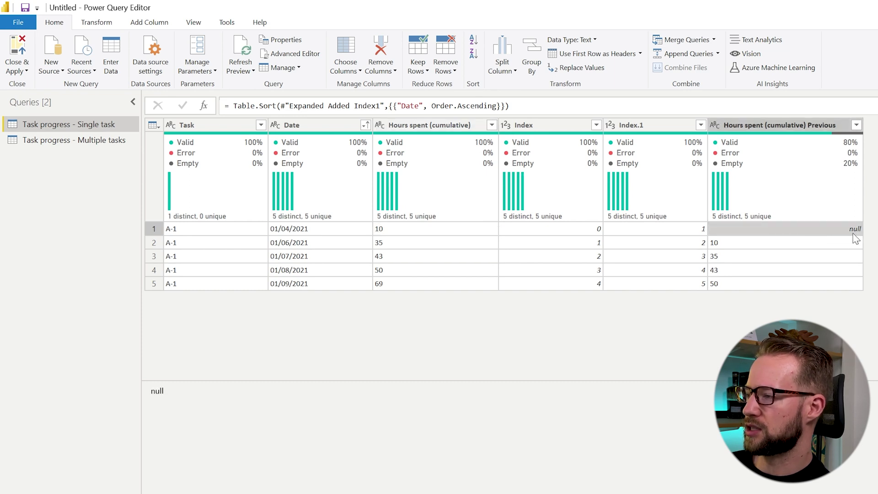
left_click(397, 244)
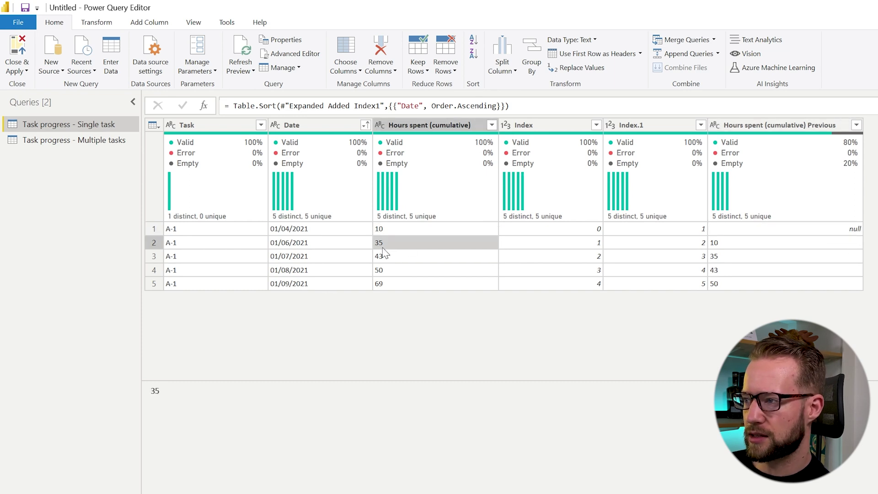
left_click(745, 248)
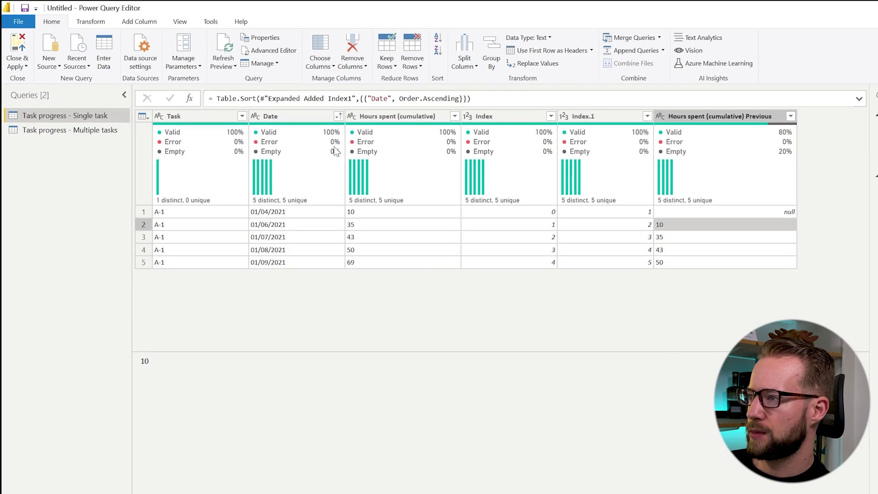
Step: Change Hours spent (cumulative) and its Previous column to Whole Number
left_click(385, 116)
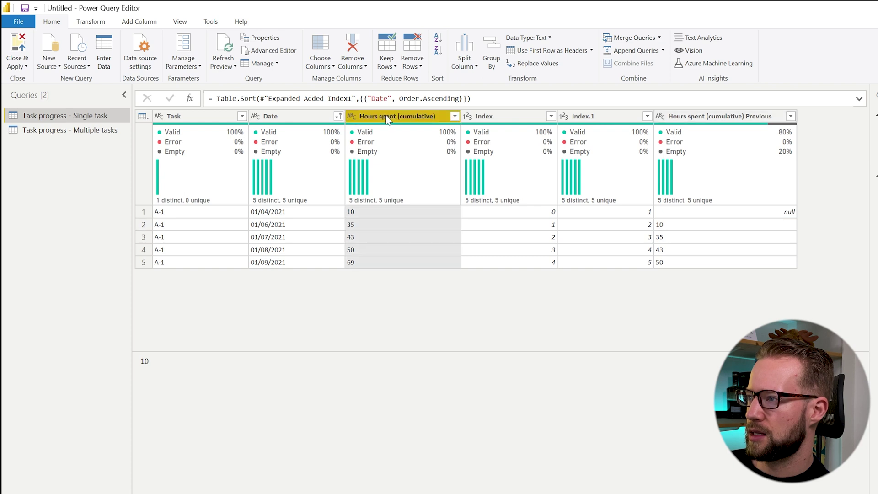
left_click(695, 118, "ctrl")
right_click(696, 118)
mouse_move(759, 224)
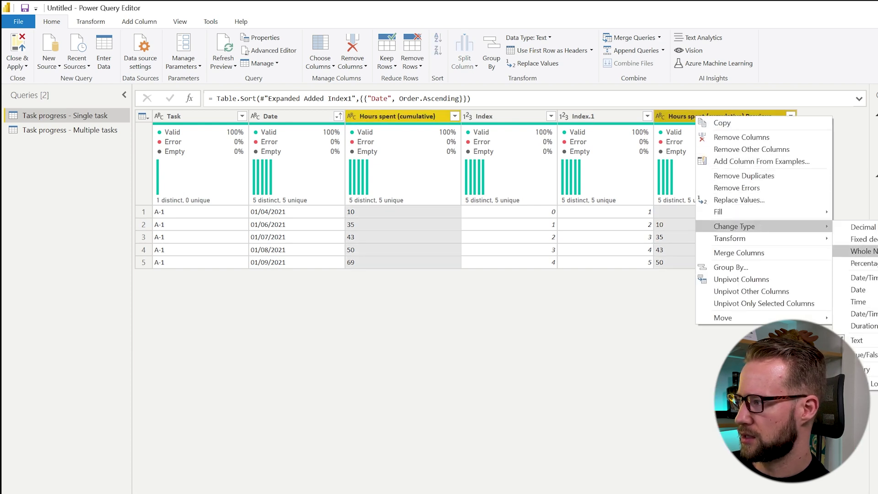
left_click(862, 251)
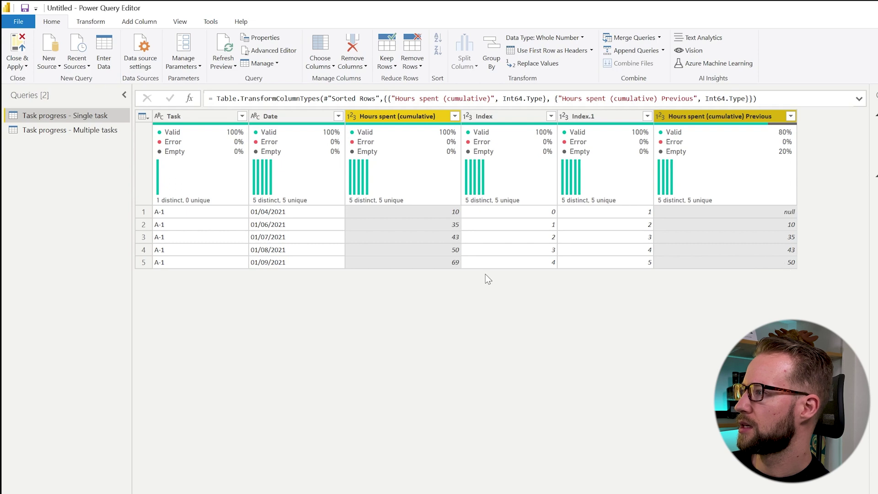
Step: Reselect both hours columns and browse the Standard operations without applying one
left_click(382, 117)
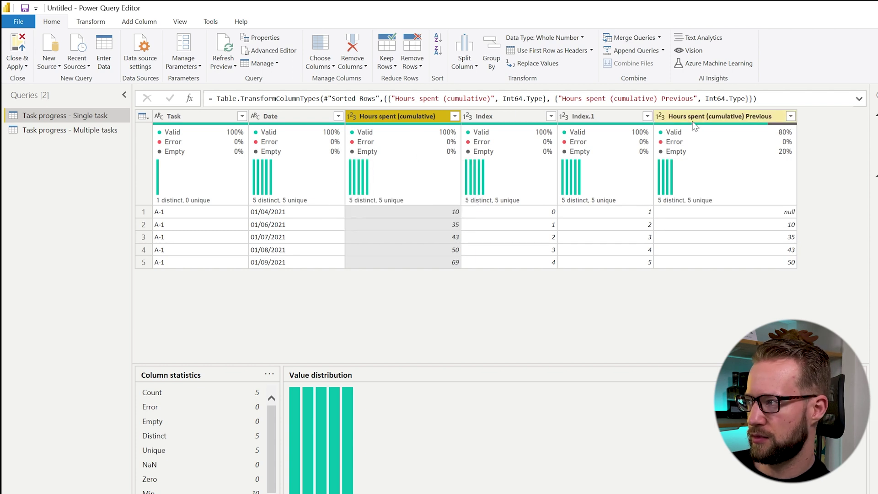
left_click(709, 118, "ctrl")
left_click(141, 23)
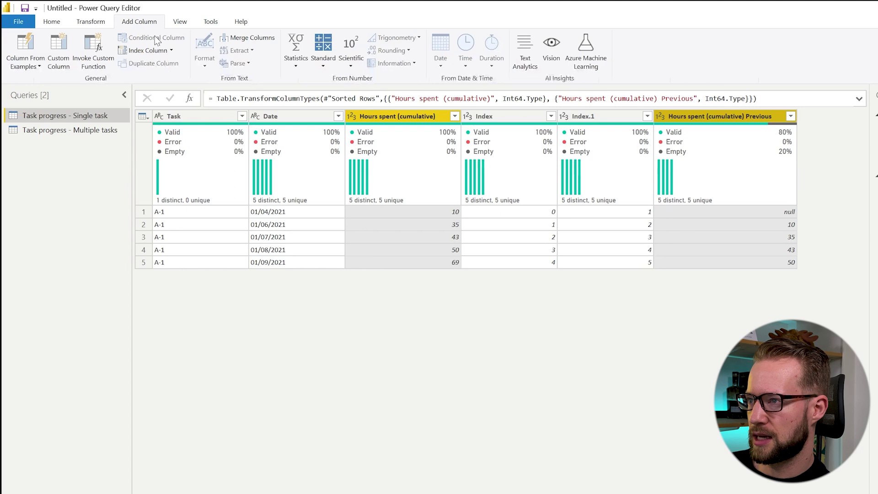
left_click(322, 60)
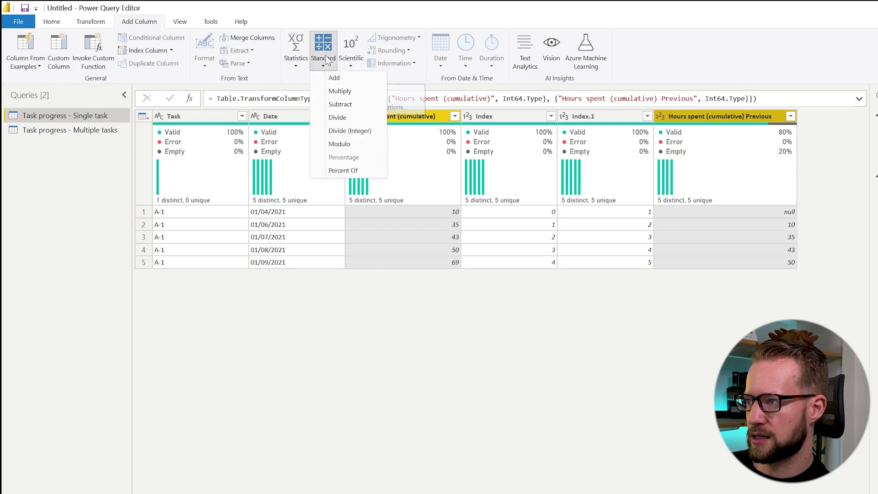
left_click(330, 105)
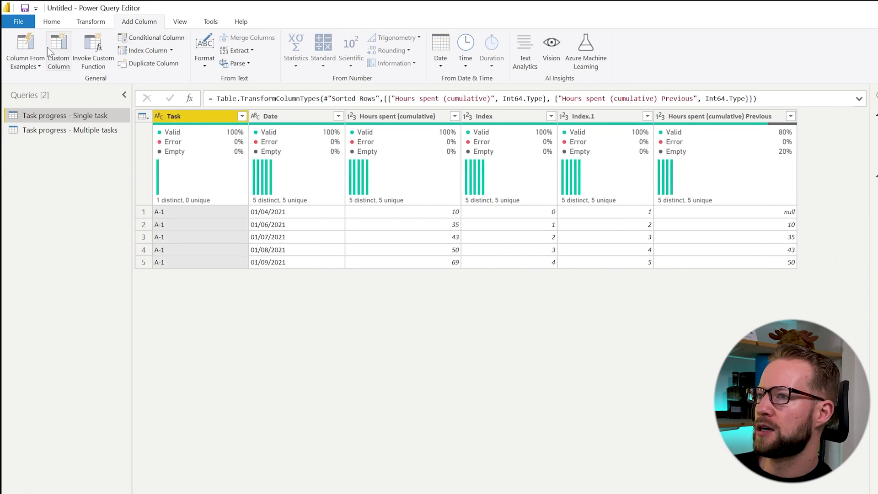
Step: Write the custom formula List.Sum({[Hours spent (cumulative)], -[Hours spent (cumulative) Previous]})
left_click(58, 53)
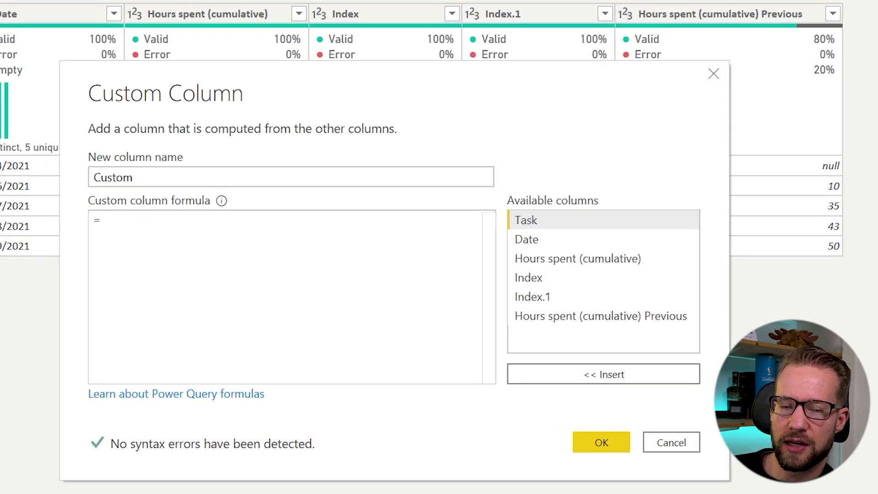
type("Lis.Sum(")
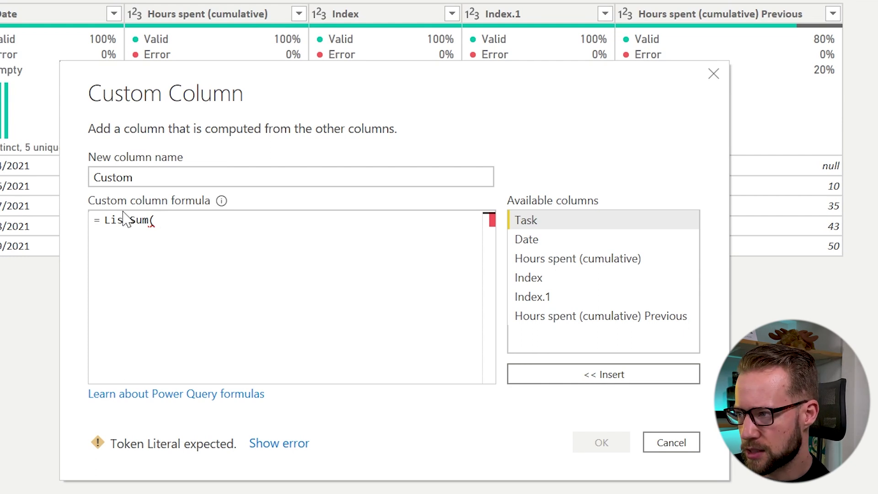
type("t")
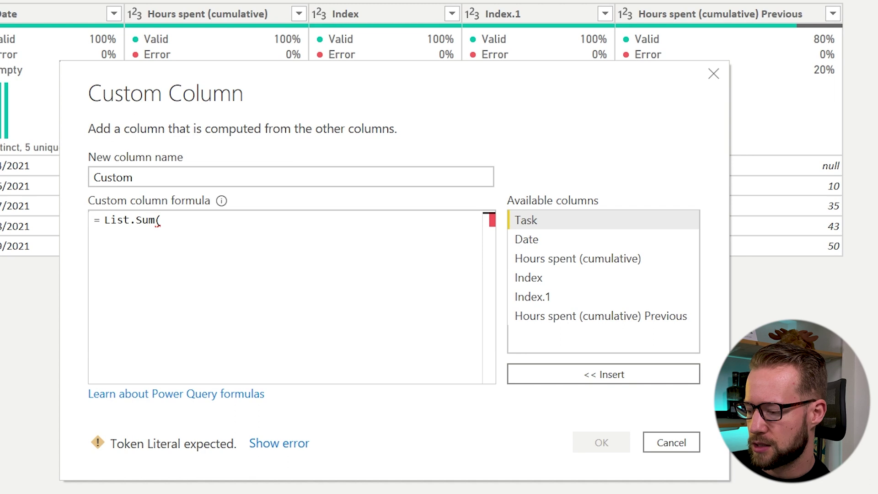
type("{")
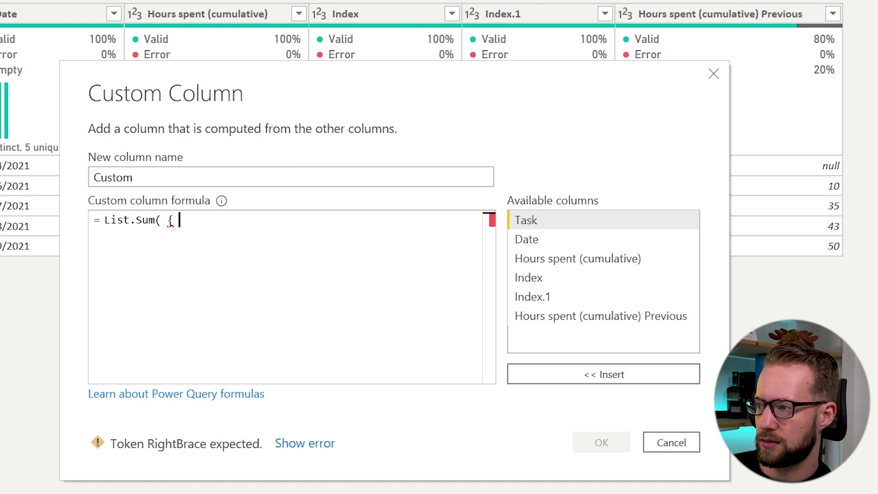
double_click(550, 261)
type(",")
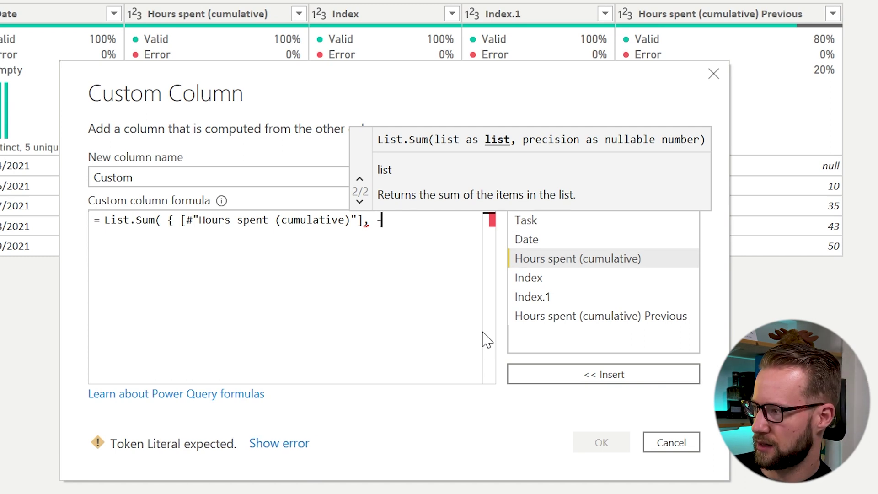
left_click(574, 317)
double_click(574, 318)
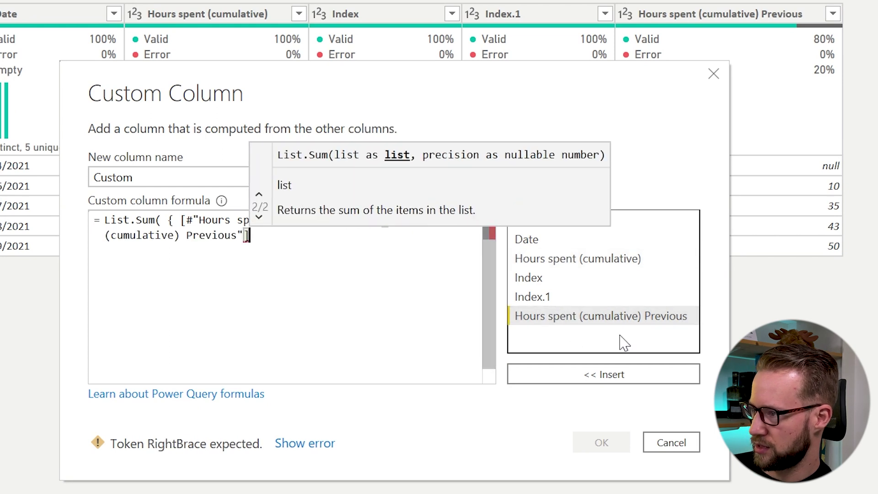
type("}")
type(" )")
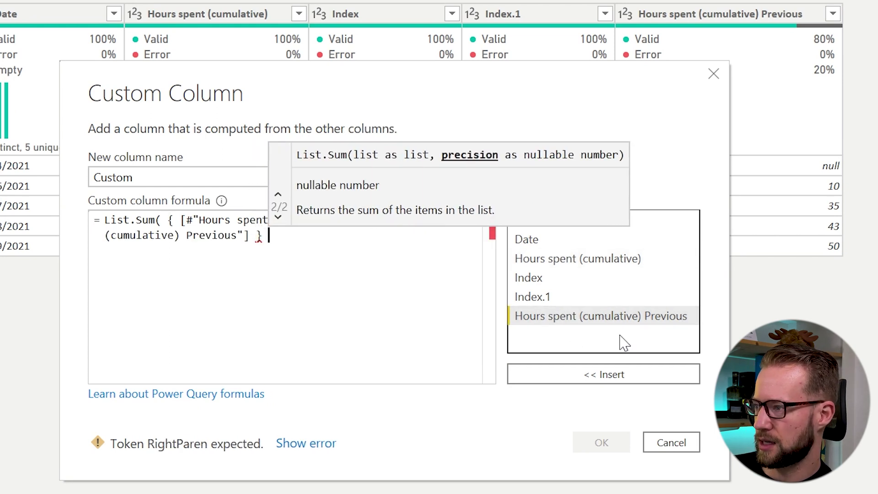
Step: Name the new custom column Mutation and create it
left_click(151, 179)
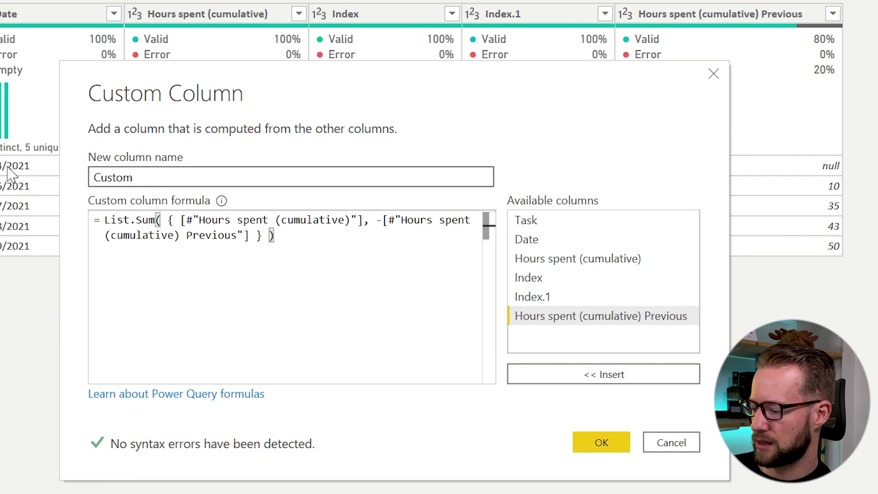
key("ctrl+a")
type("Mutation")
left_click(601, 442)
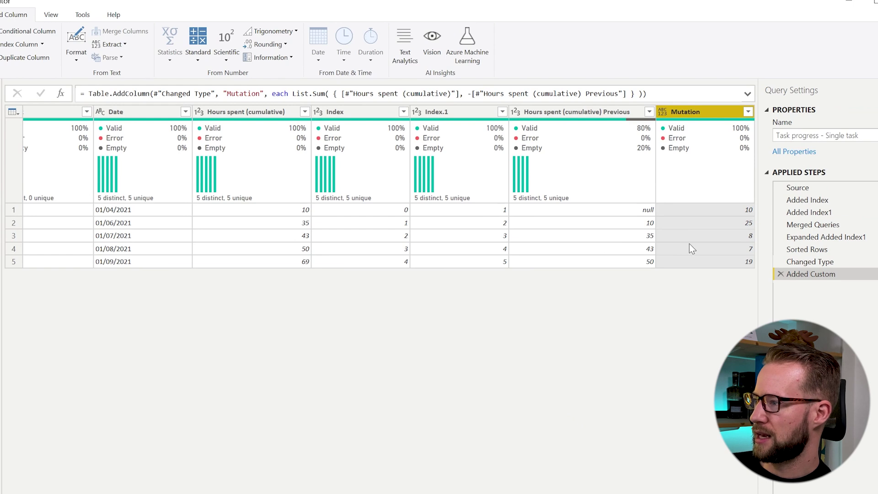
left_click(708, 209)
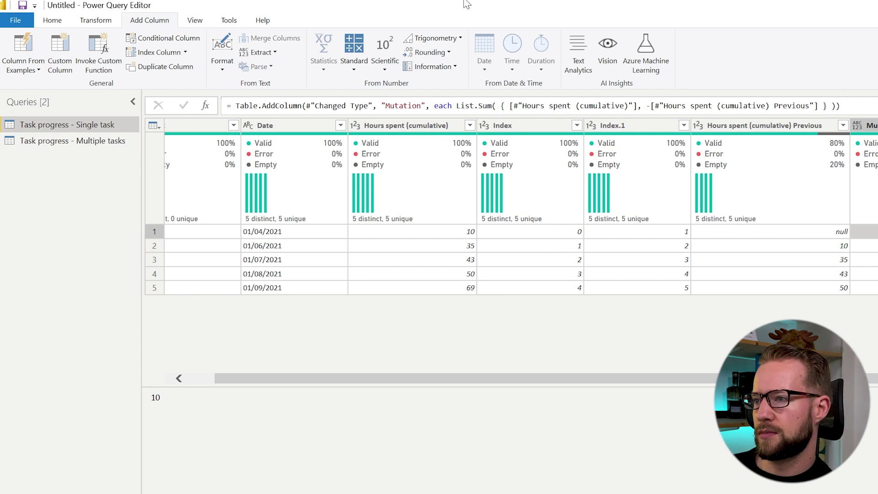
Step: Switch to Task progress - Multiple tasks and inspect its A-1, A-2 and B-1 Task values
left_click(89, 143)
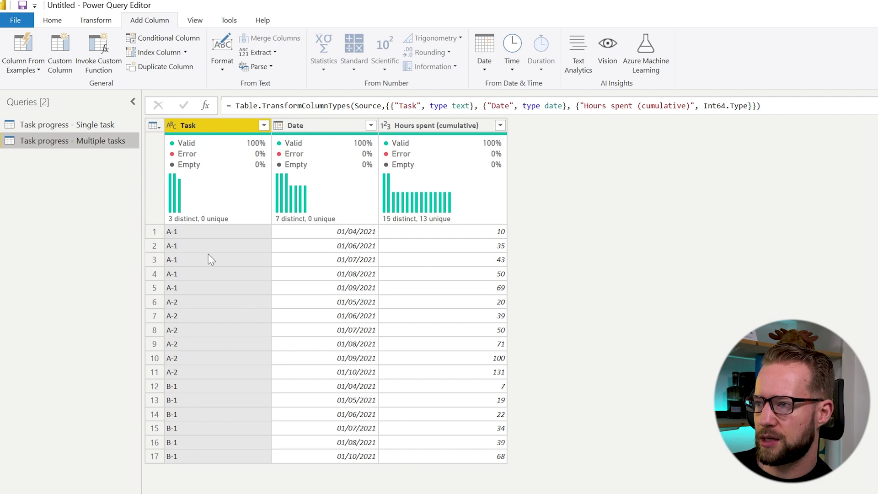
left_click(205, 245)
left_click(210, 301)
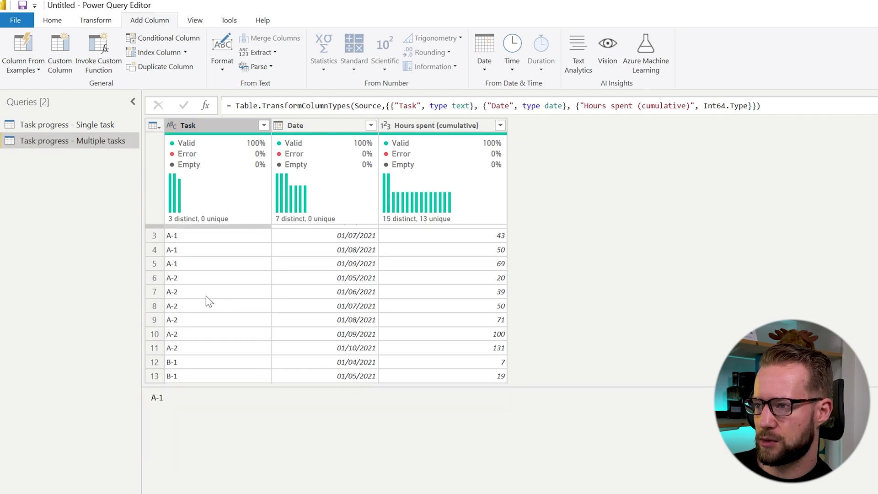
scroll(217, 333, "down", 2)
left_click(202, 307)
scroll(218, 349, "up", 2)
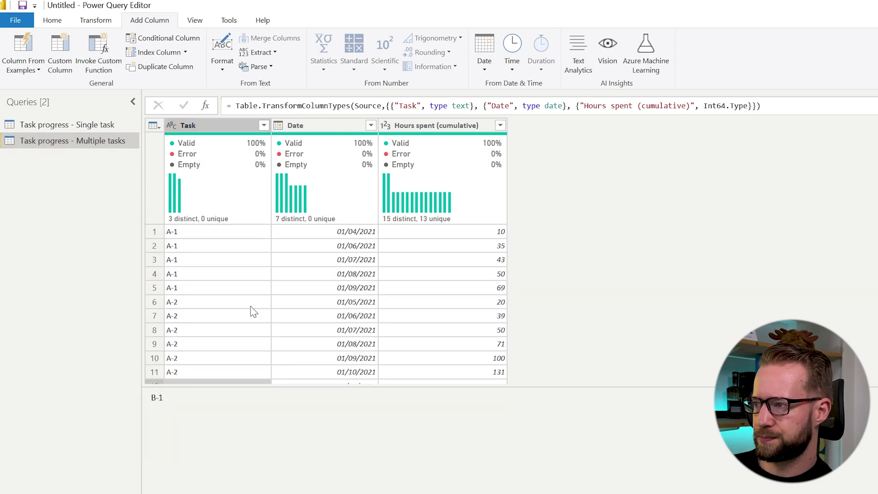
mouse_move(300, 220)
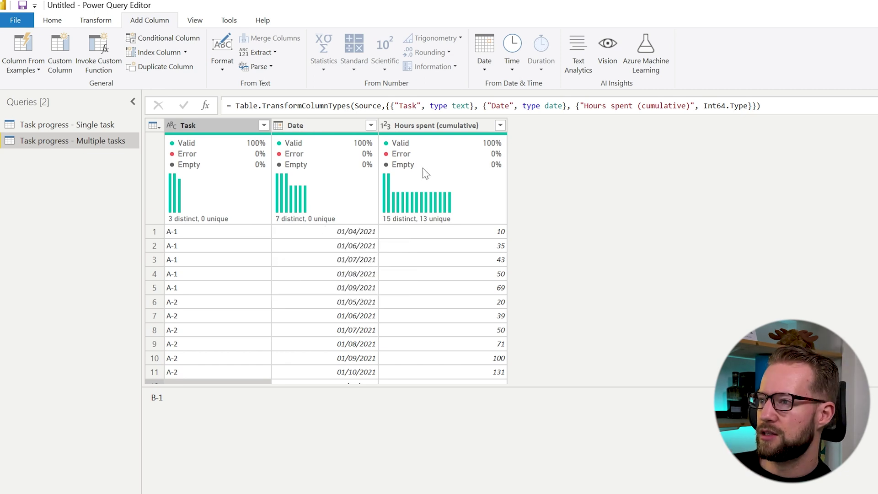
Step: Try Use First Row as Headers on the table, then undo it
left_click(188, 126)
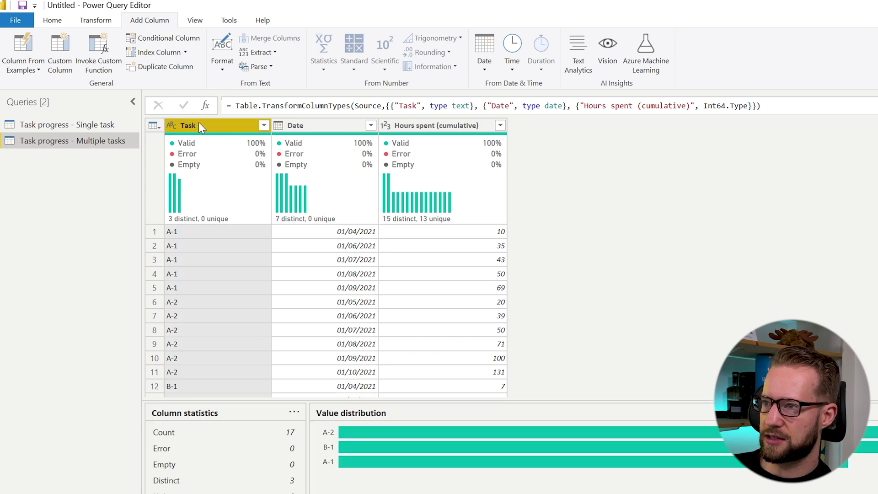
left_click(52, 20)
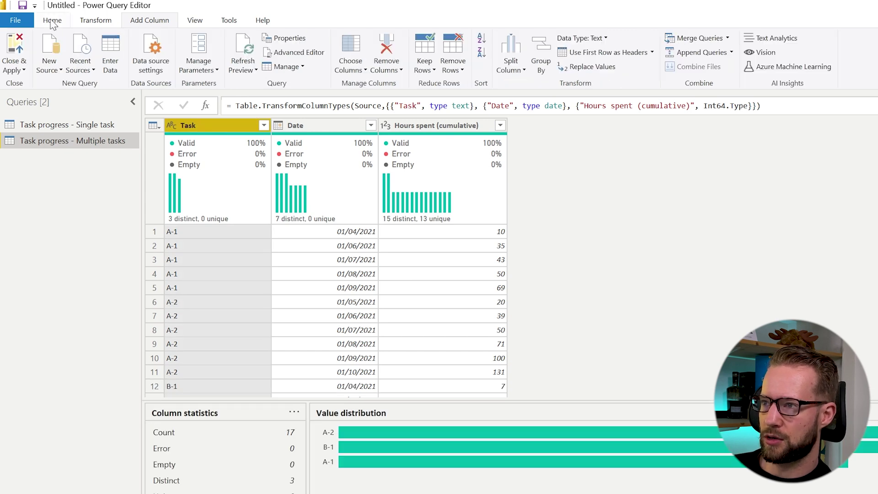
left_click(557, 52)
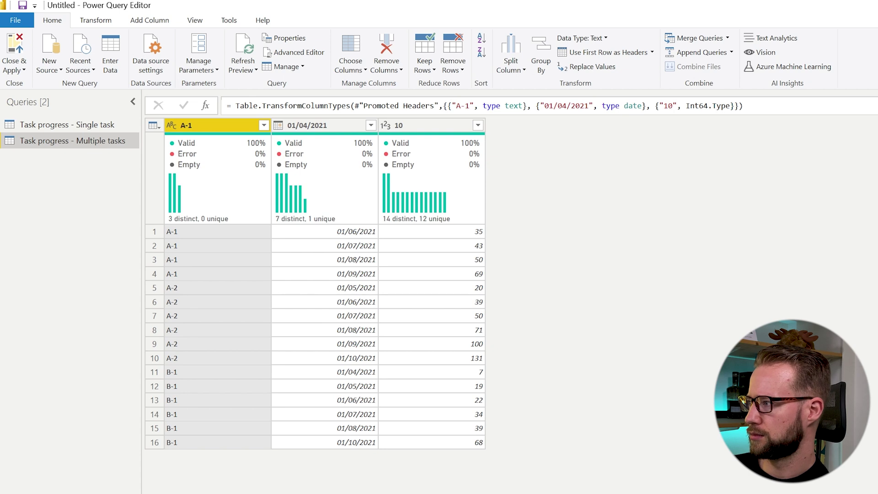
key("ctrl+z")
key("ctrl+z")
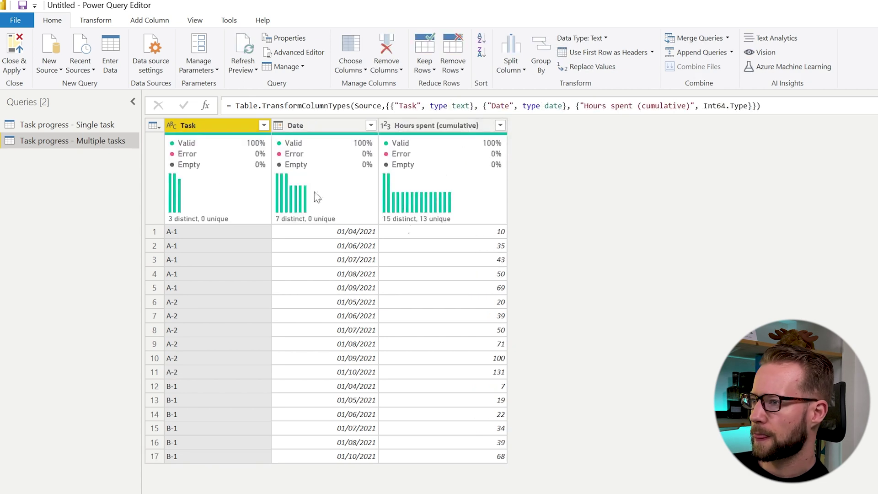
Step: Group by Task with the All Rows operation into a new column named Details
left_click(539, 69)
left_click(539, 340)
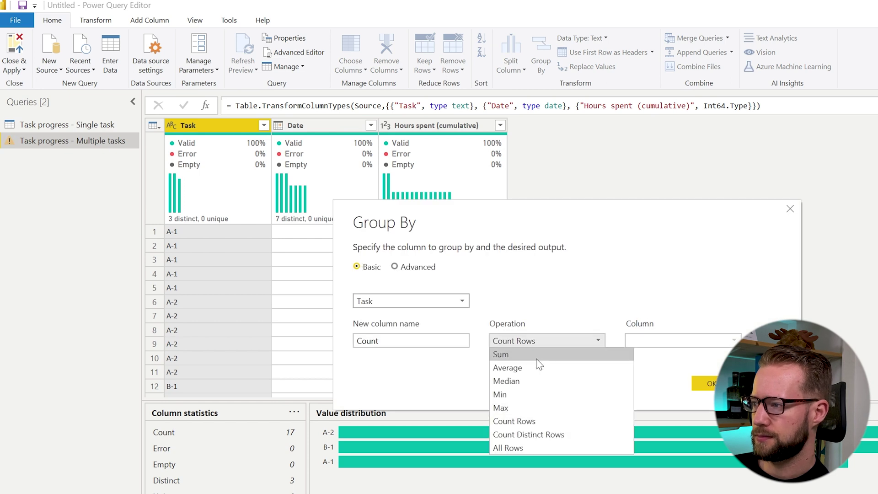
left_click(525, 445)
left_click(366, 341)
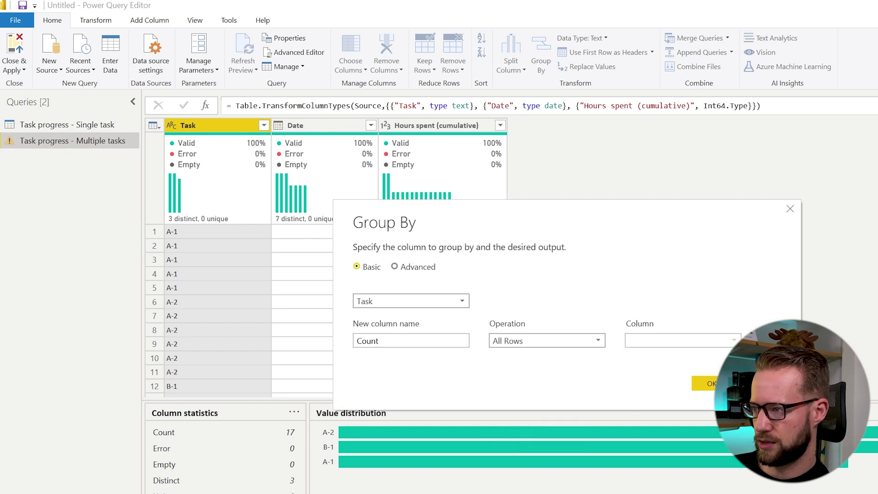
double_click(366, 342)
type("Details")
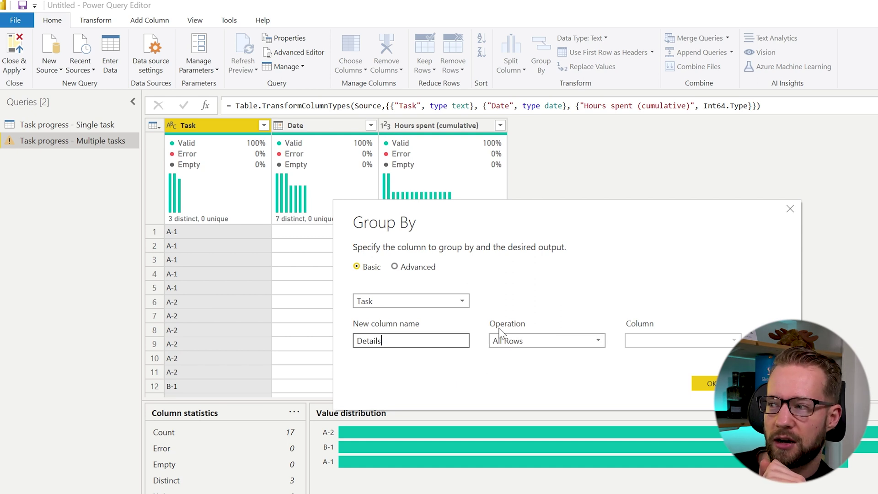
left_click(712, 383)
Step: Preview the Details tables grouped under A-1, A-2 and B-1
left_click(323, 237)
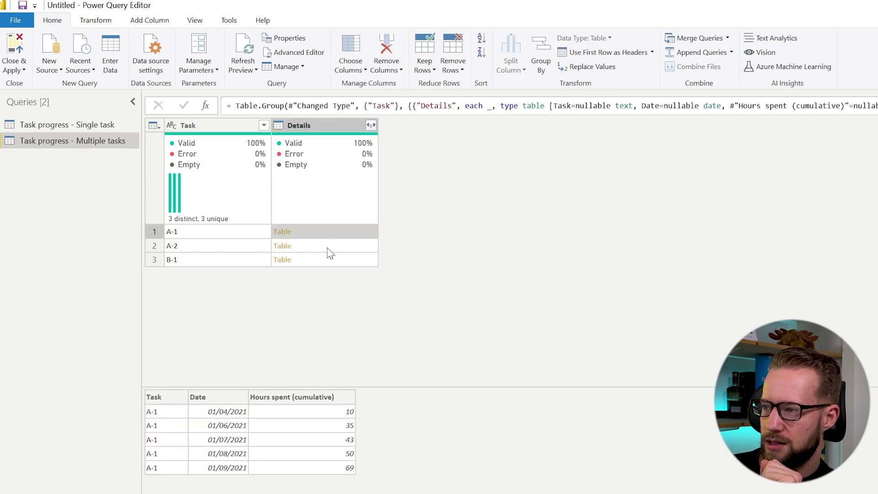
left_click(325, 247)
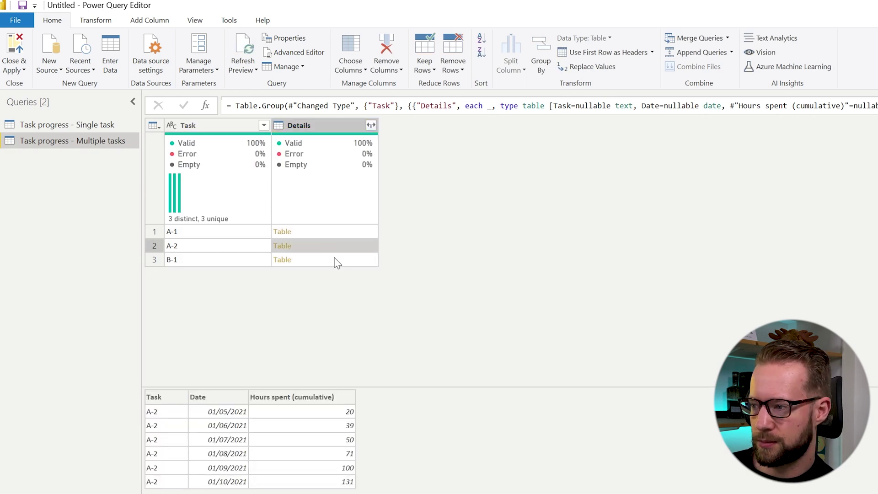
left_click(334, 233)
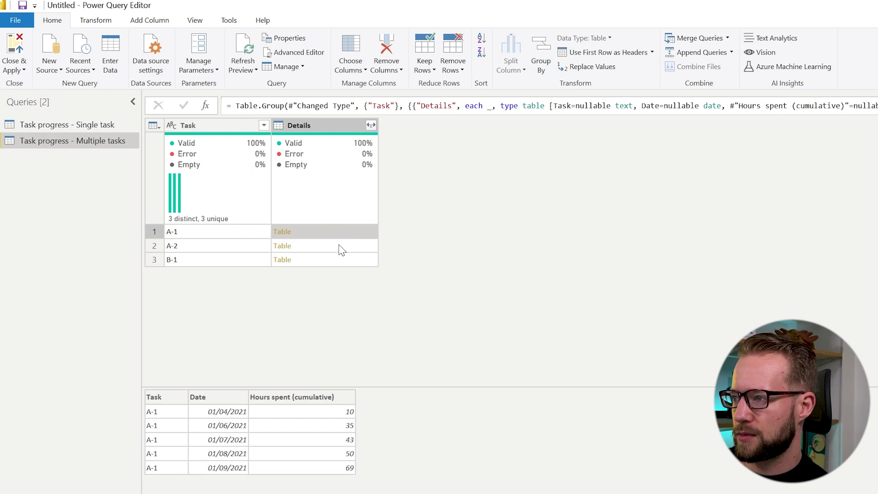
left_click(339, 246)
left_click(328, 258)
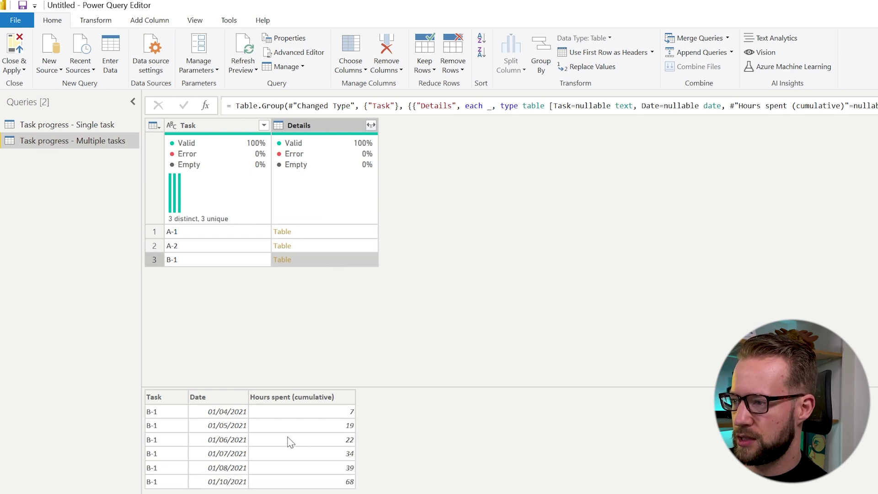
left_click(325, 233)
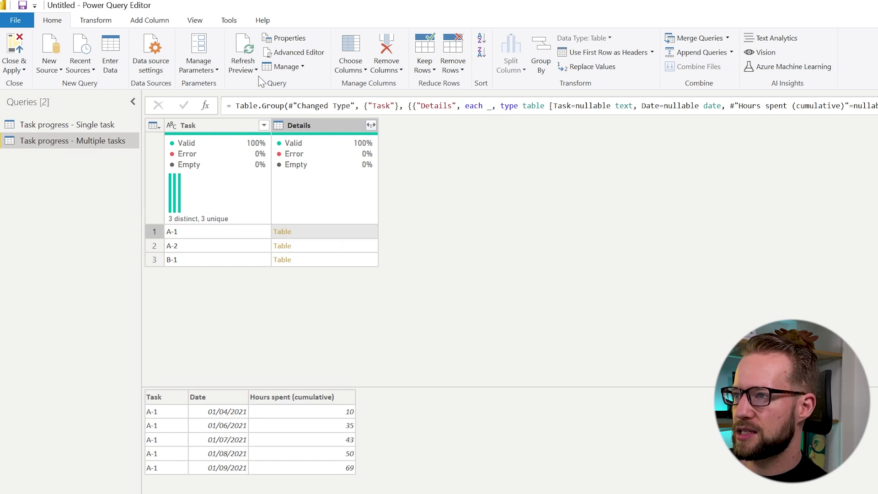
Step: Add an Index column from 1, then preview A-1's Details table and its Index value
left_click(150, 20)
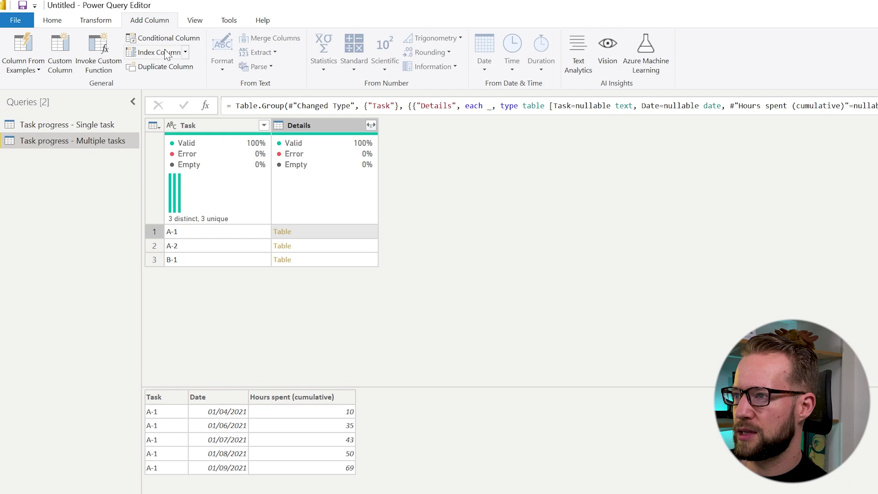
left_click(185, 53)
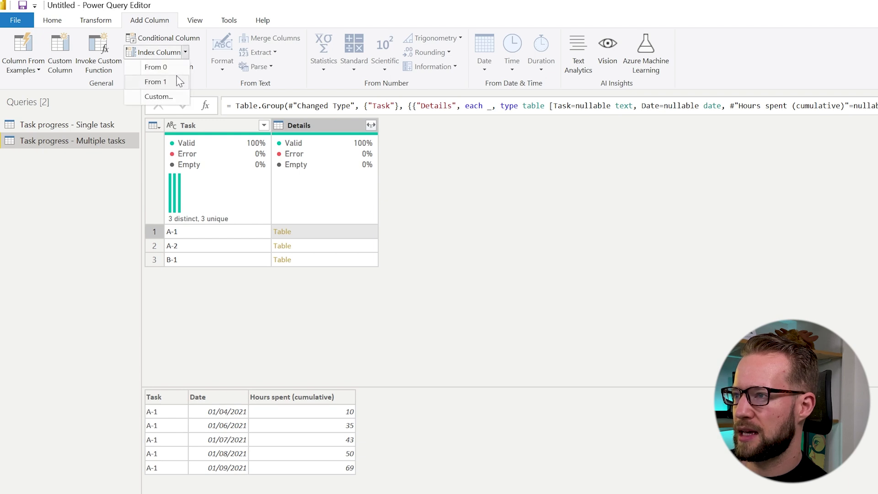
left_click(171, 81)
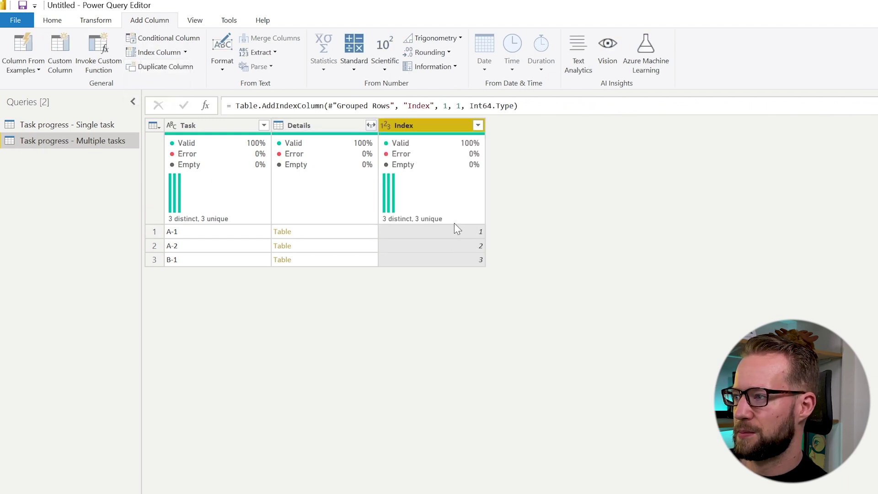
left_click(339, 232)
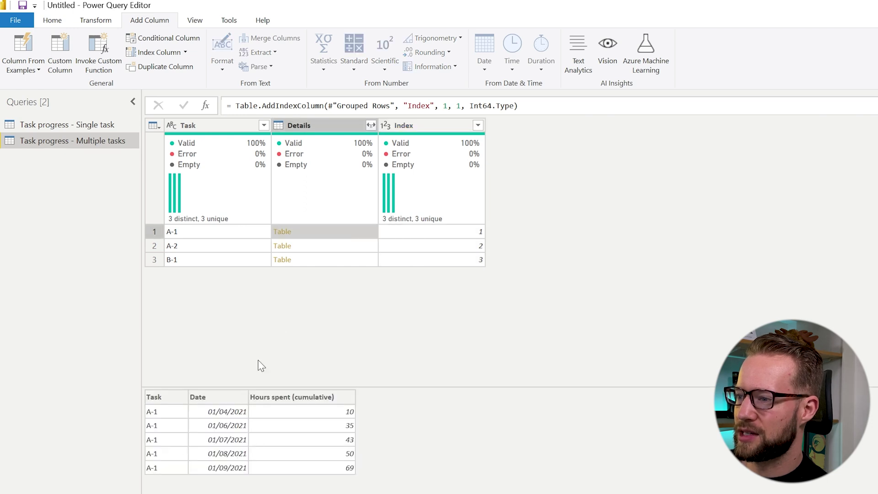
left_click(445, 236)
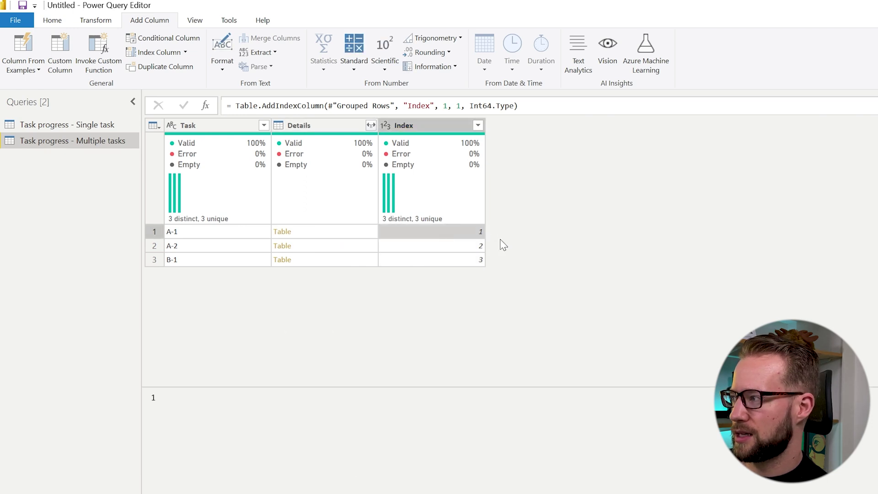
mouse_move(463, 210)
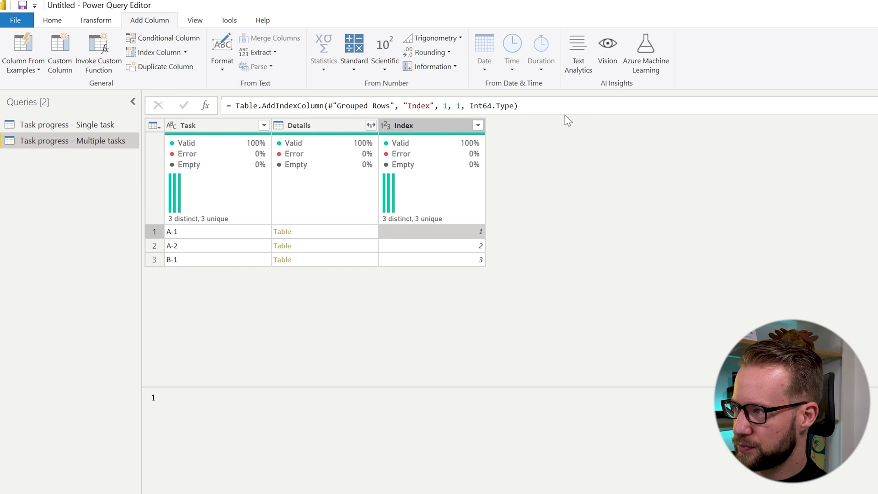
Step: Copy the index formula, remove the index step, and paste it into a DetailsIndex custom column
left_click_drag(519, 106, 210, 105)
key("ctrl+c")
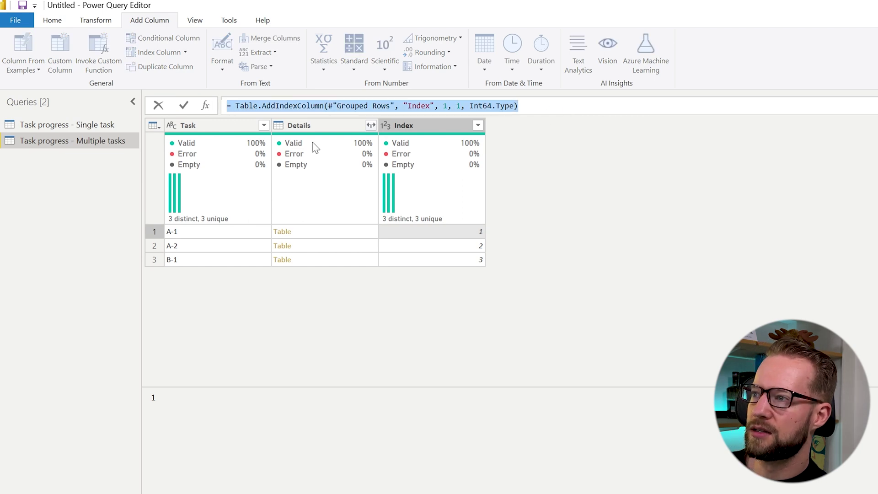
left_click(551, 247)
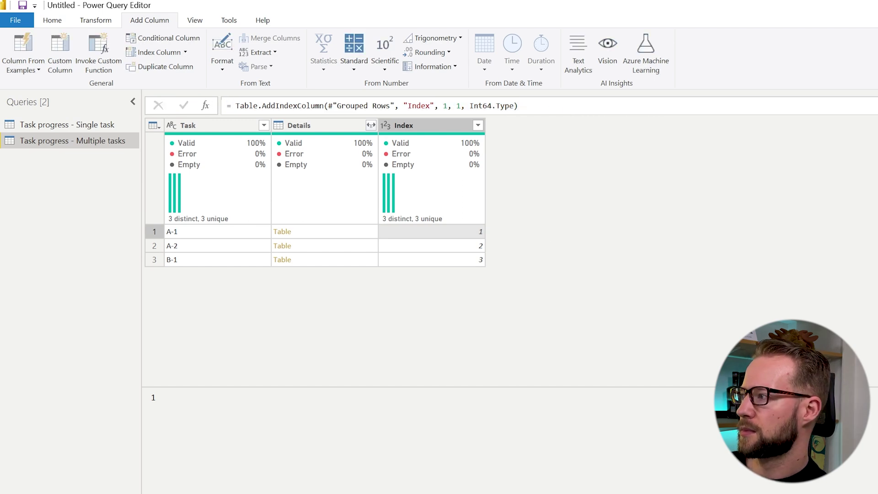
key("ctrl+z")
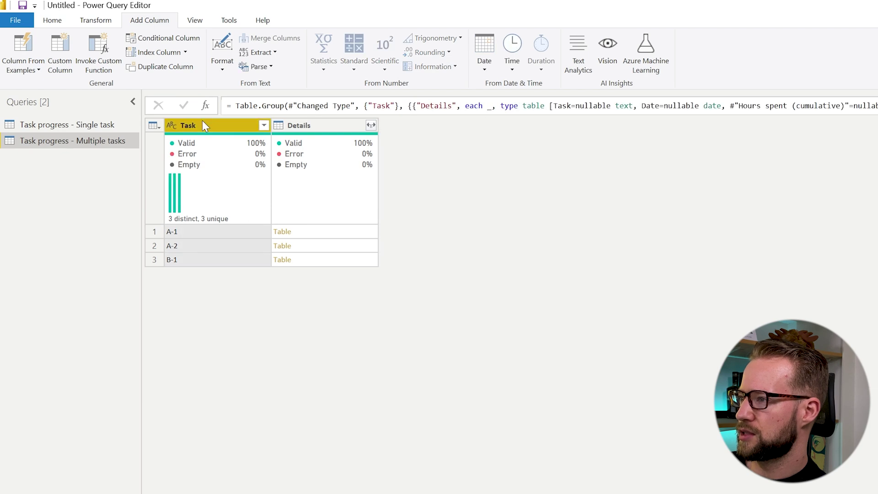
left_click(58, 54)
key("ctrl+v")
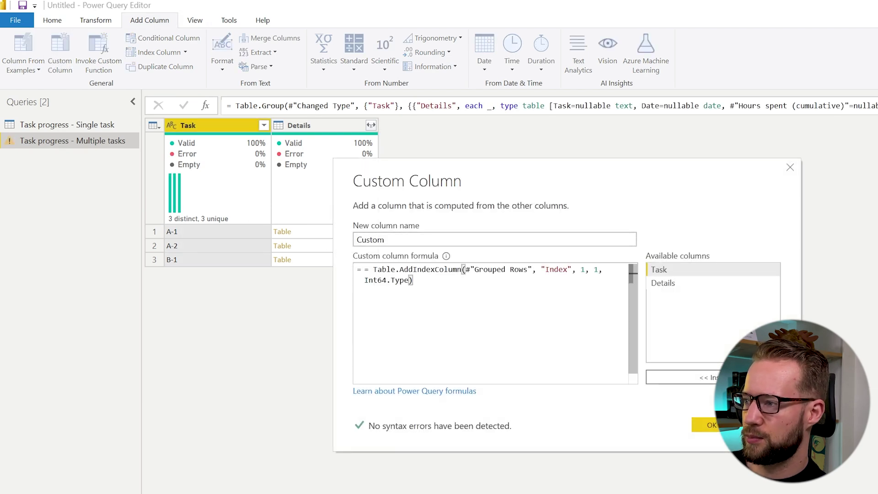
left_click(373, 270)
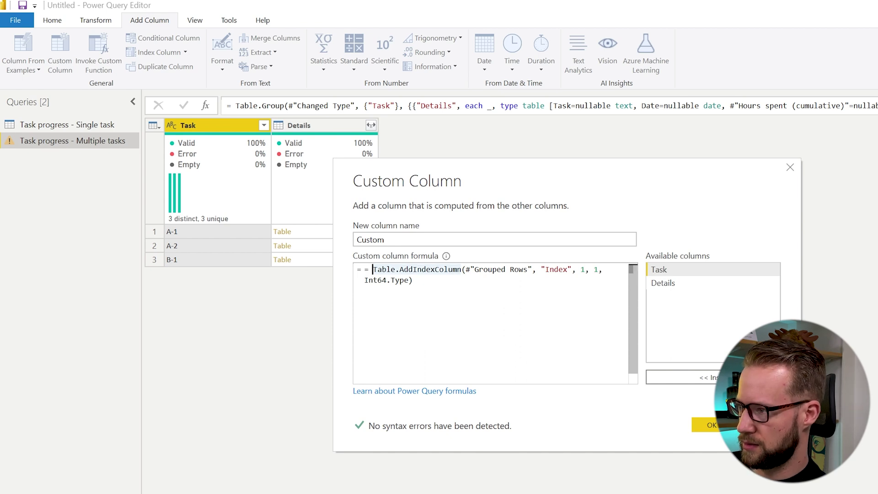
key("BackSpace")
key("BackSpace")
key("shift+Tab")
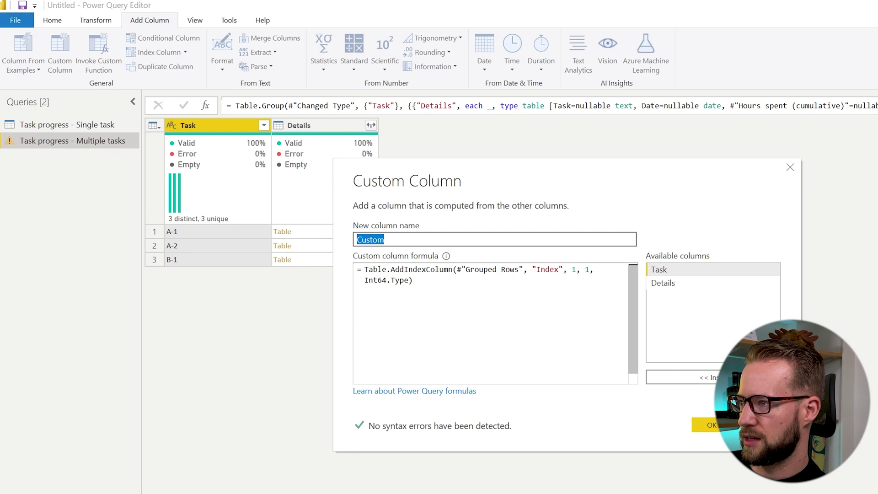
type("DetailsInde")
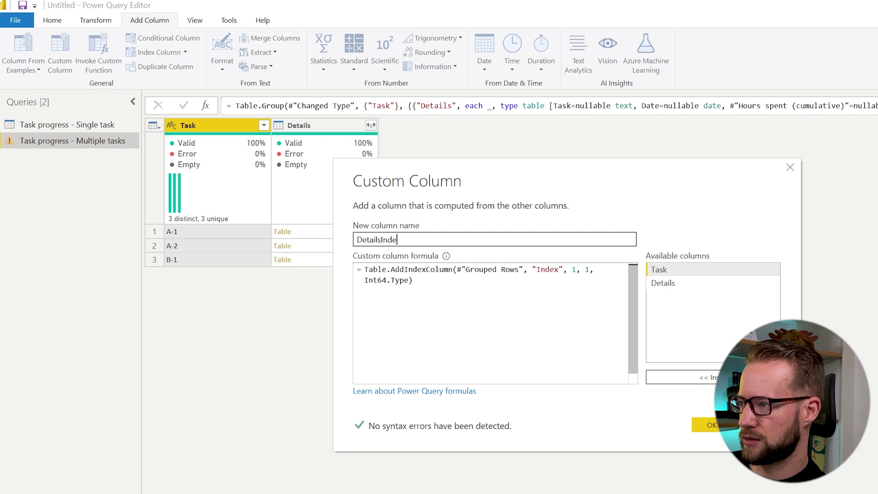
type("x")
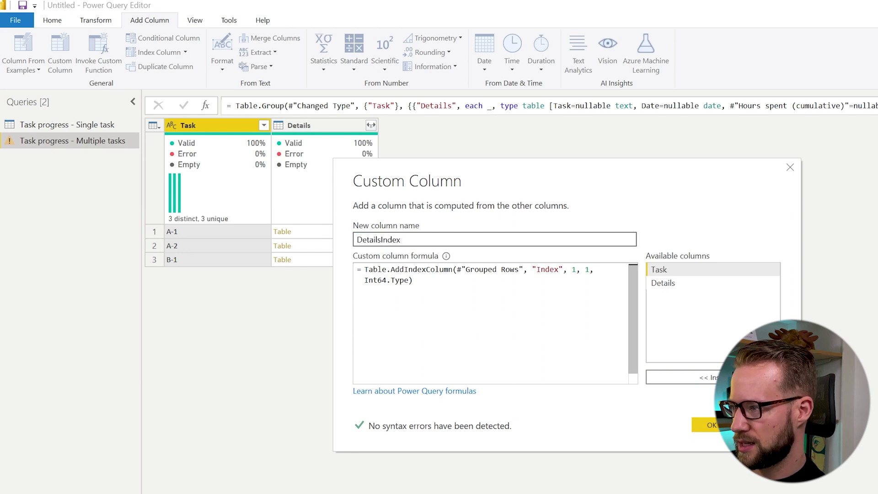
Step: Replace the #"Grouped Rows" argument with [Details] and create the DetailsIndex column
left_click(457, 270)
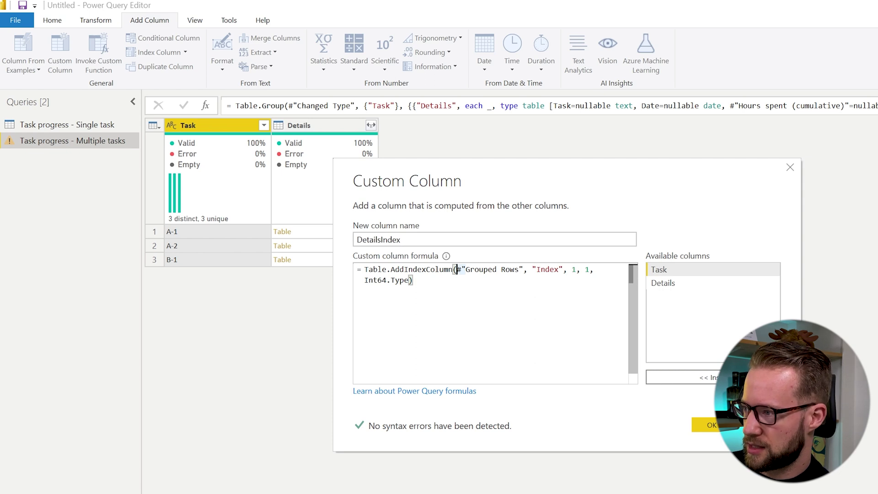
key("shift+Right")
key("shift+Right")
key("shift+Right")
key("shift+Right")
key("shift+Right")
key("shift+Right")
key("shift+Right")
key("shift+Right")
key("shift+Right")
key("shift+Right")
key("shift+Right")
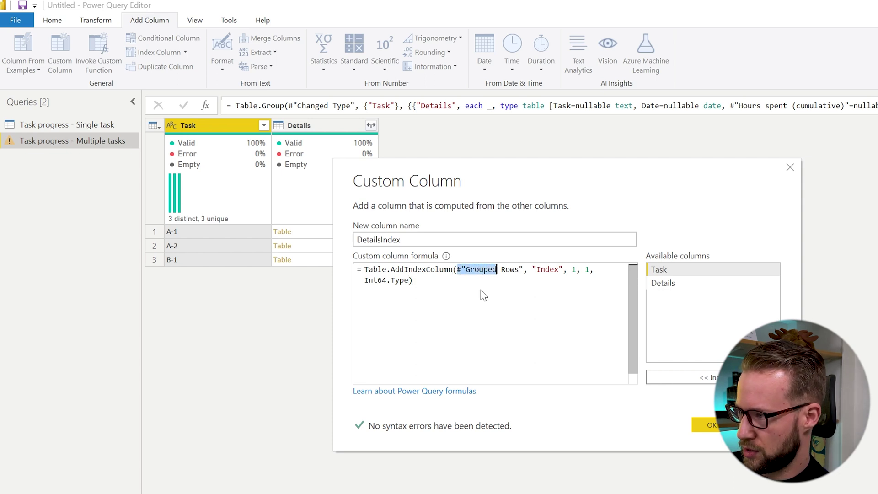
key("shift+Right")
key("shift+Right")
key("shift+Right")
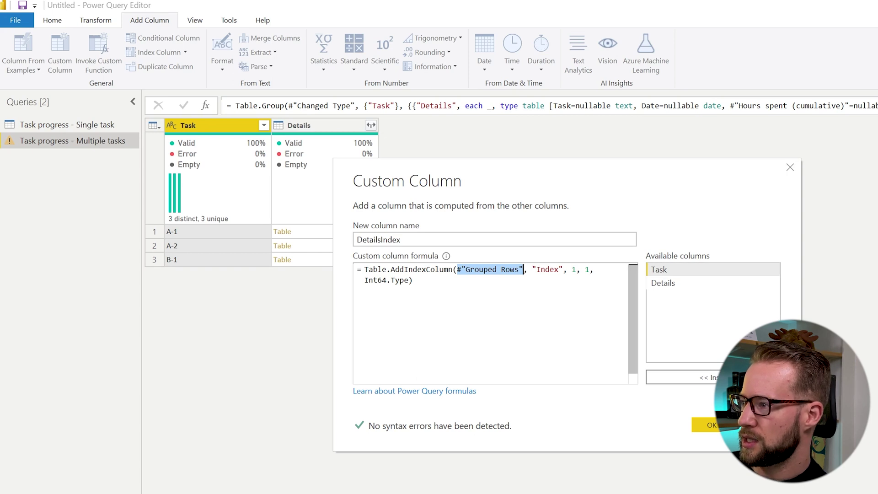
key("Delete")
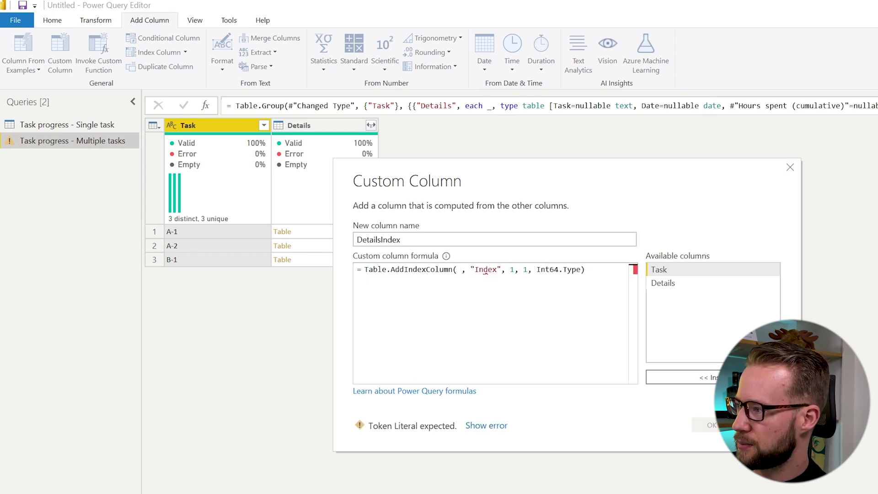
double_click(671, 288)
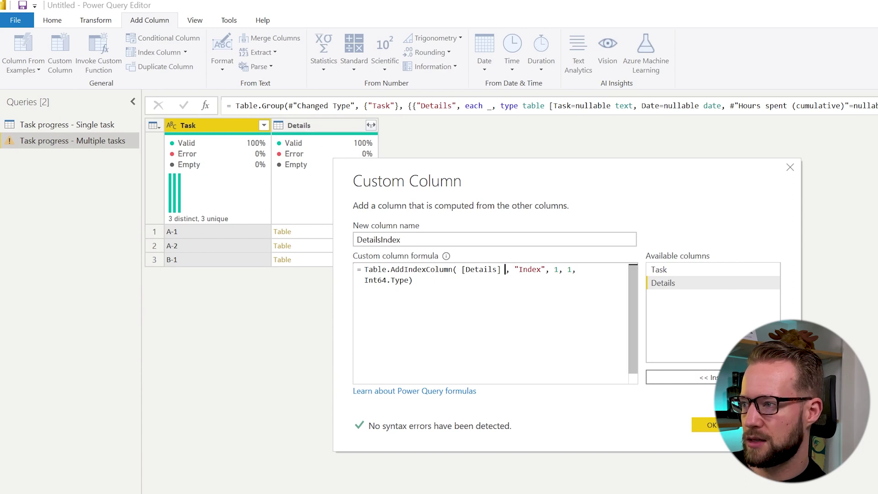
left_click(696, 424)
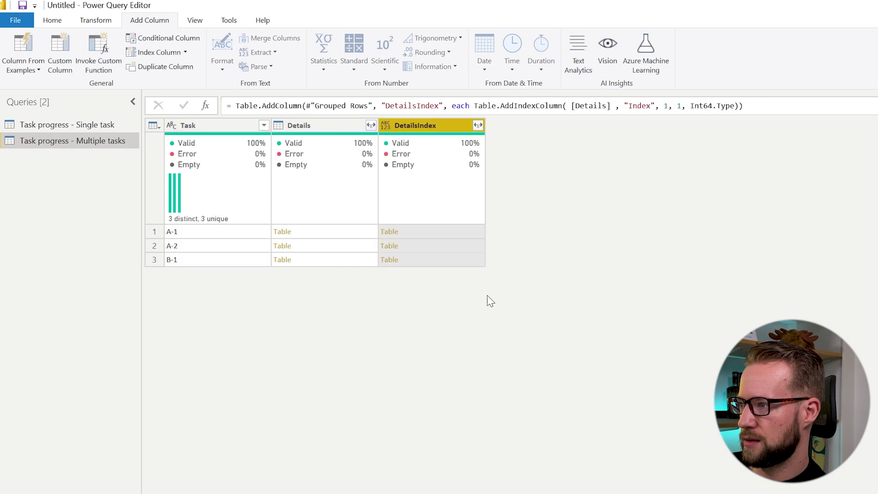
Step: Preview the newly indexed Details tables for A-1, A-2 and B-1
left_click(345, 232)
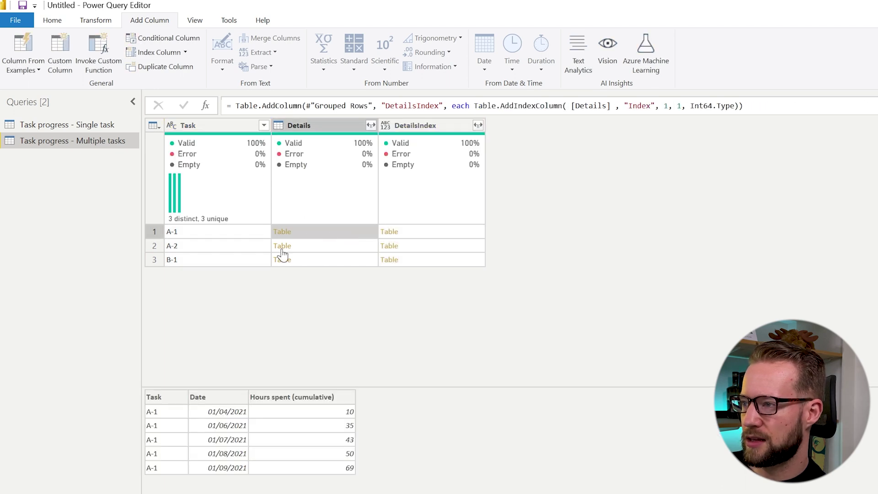
left_click(436, 235)
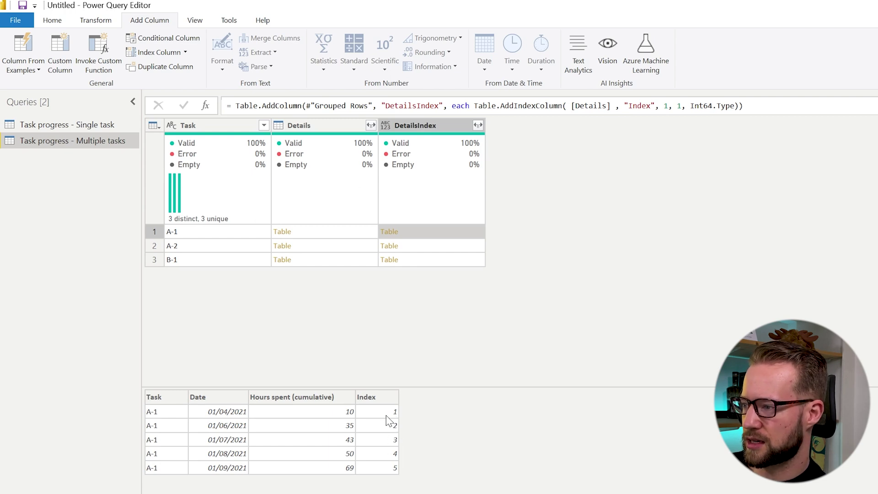
left_click(442, 247)
left_click(429, 257)
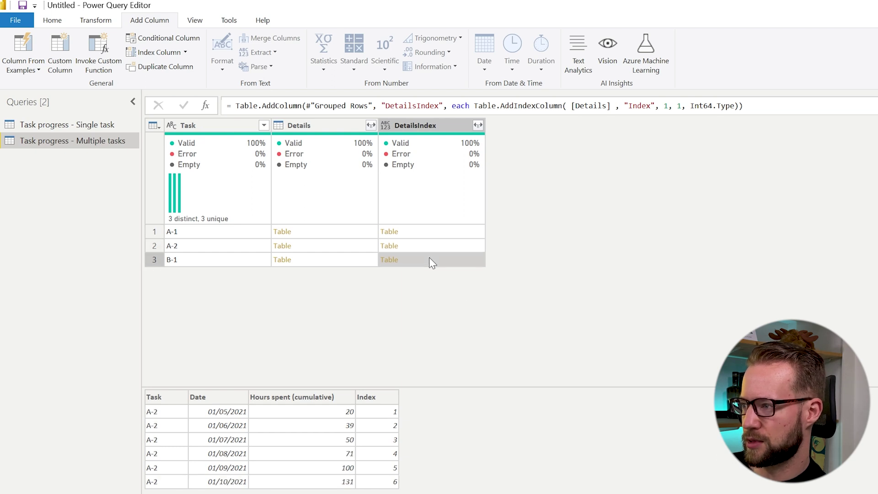
left_click(440, 235)
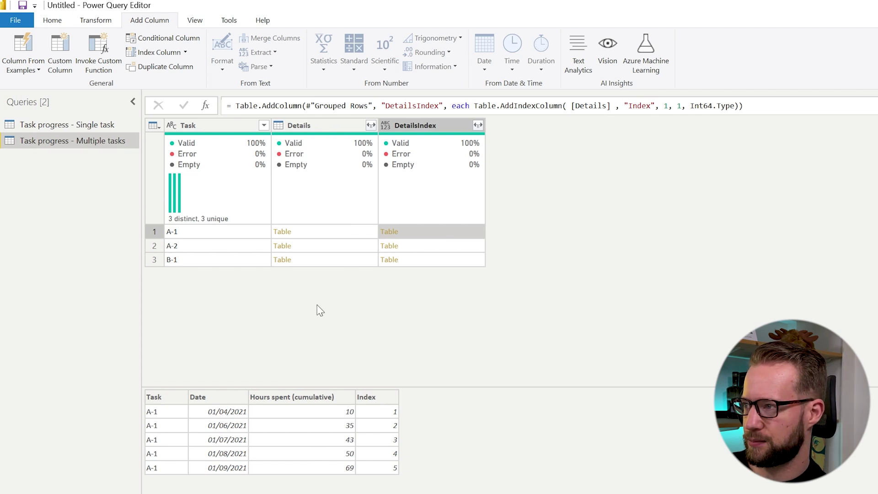
Step: Keep only the DetailsIndex column and expand it into Task, Date, Hours spent (cumulative) and Index
right_click(420, 124)
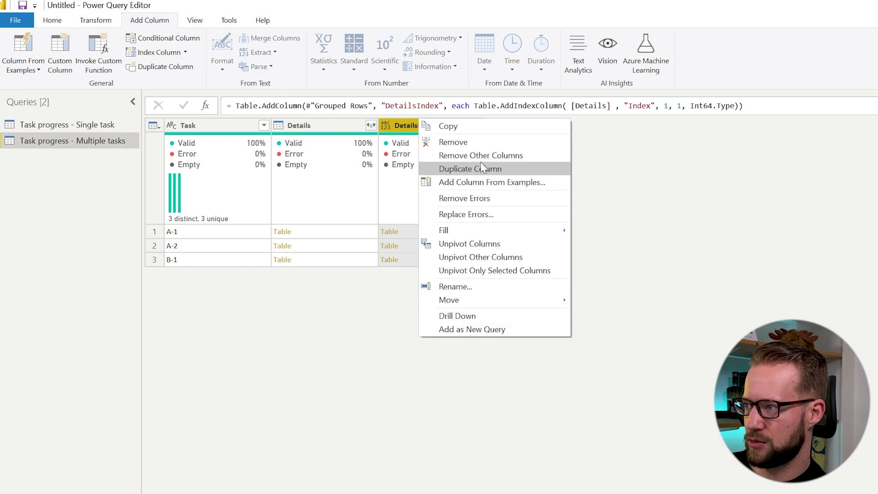
left_click(491, 157)
left_click(263, 125)
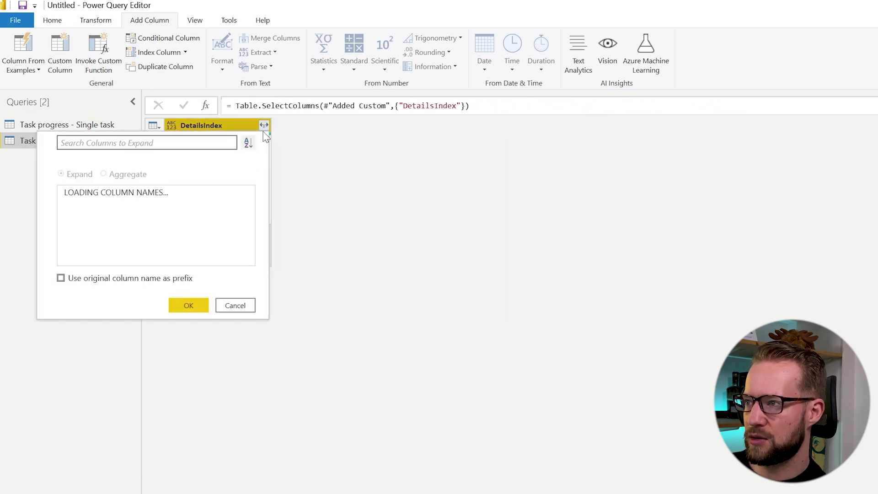
left_click(188, 310)
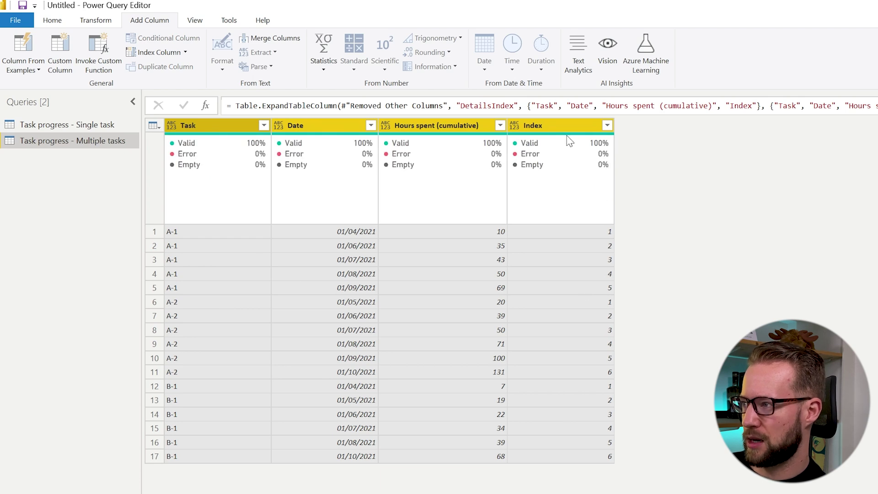
Step: Add a Subtraction column that equals Index minus 1
left_click(544, 121)
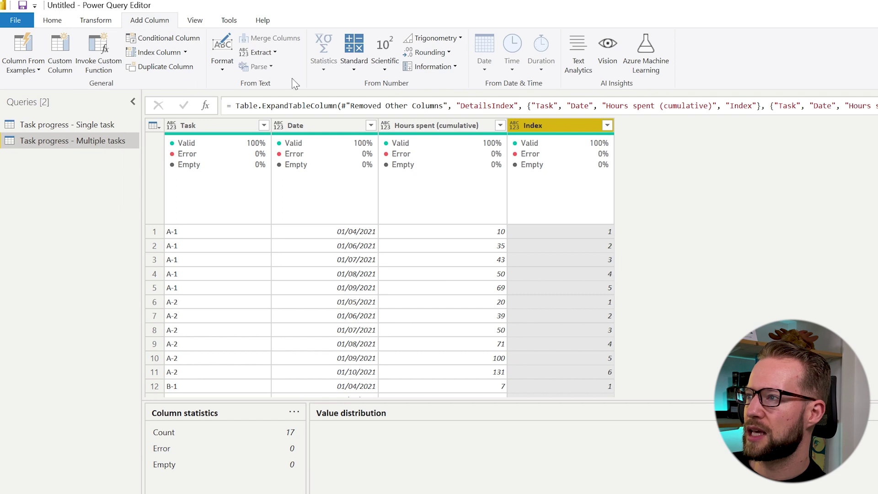
left_click(354, 57)
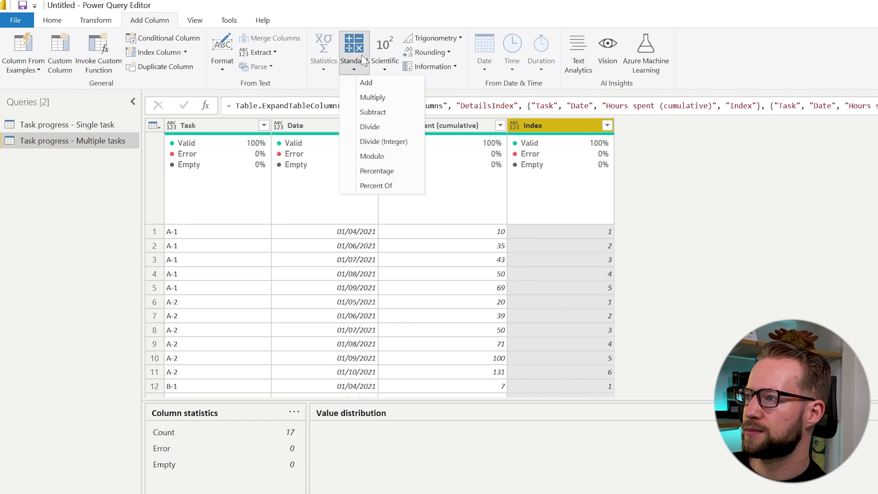
left_click(391, 113)
type("1")
left_click(711, 351)
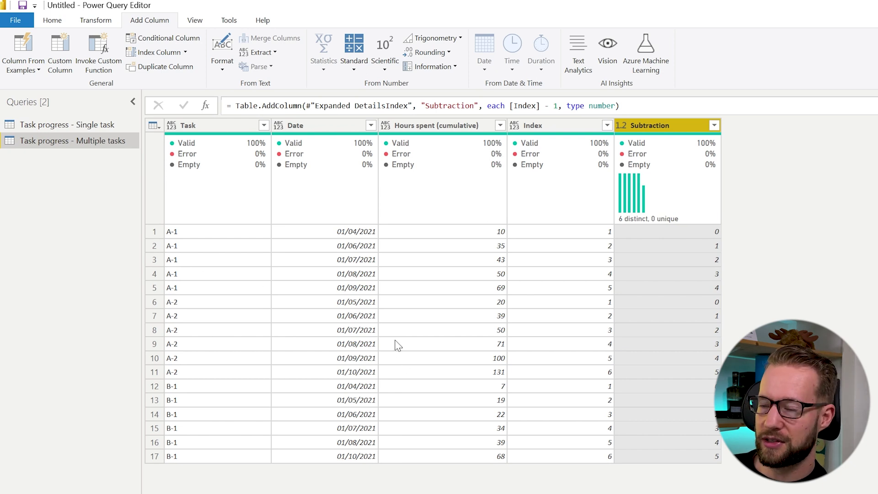
Step: Left-outer merge Task progress - Multiple tasks with itself on Subtraction+Task to Index+Task
left_click(55, 23)
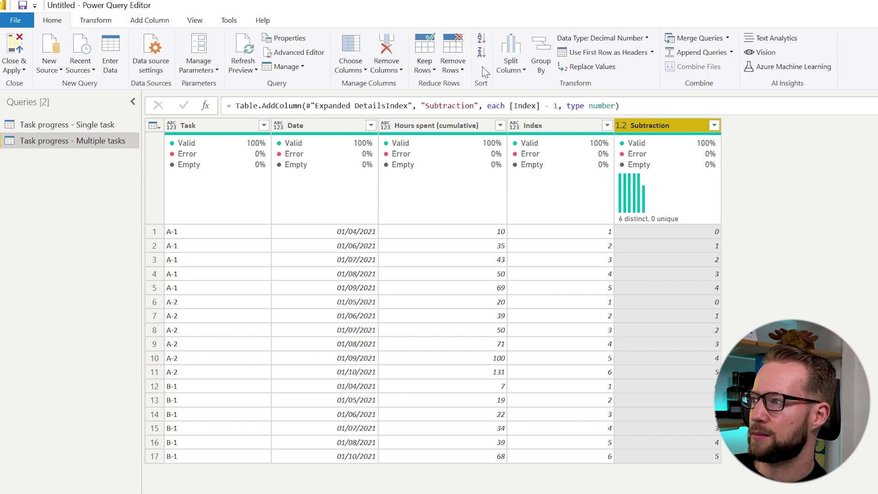
left_click(698, 40)
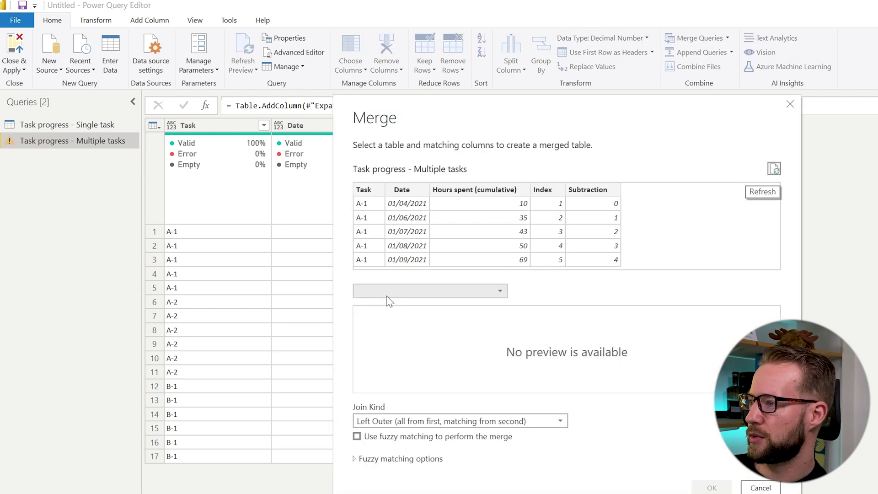
left_click(422, 289)
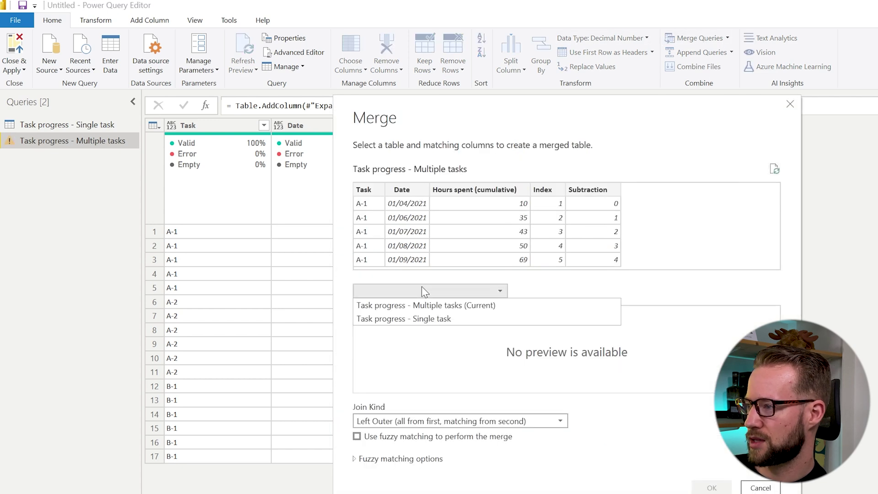
left_click(477, 305)
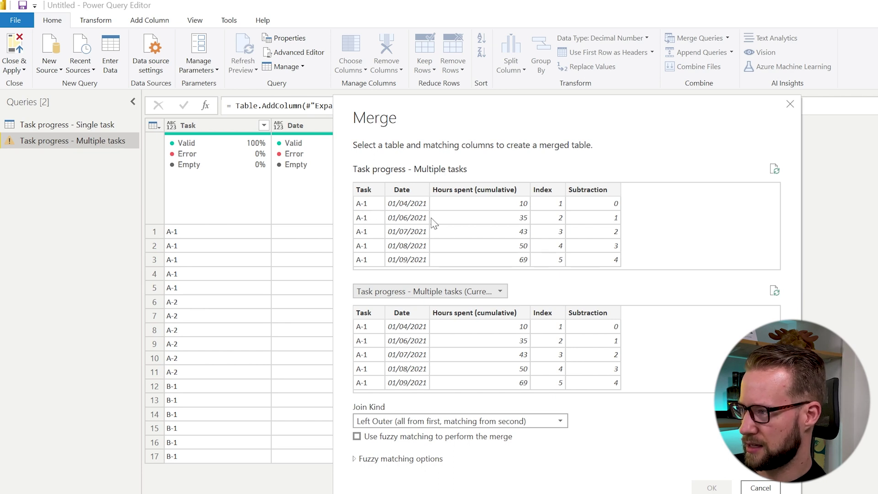
left_click(559, 218)
left_click(600, 218)
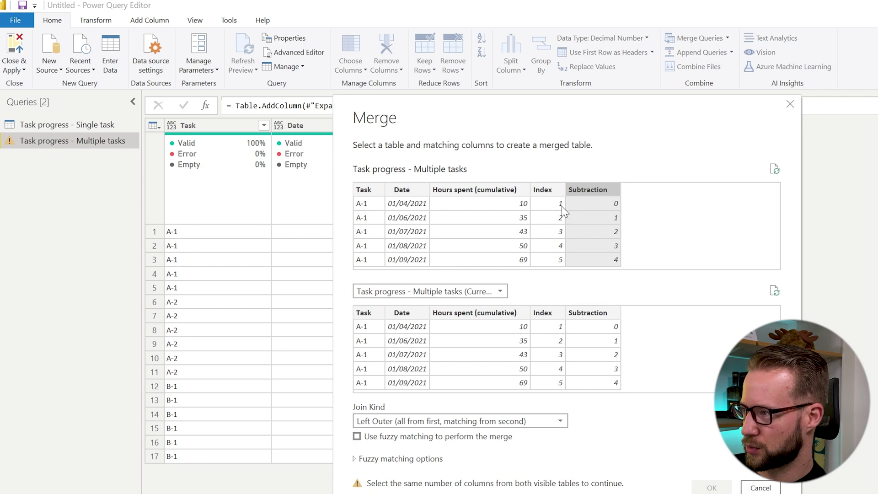
left_click(557, 329)
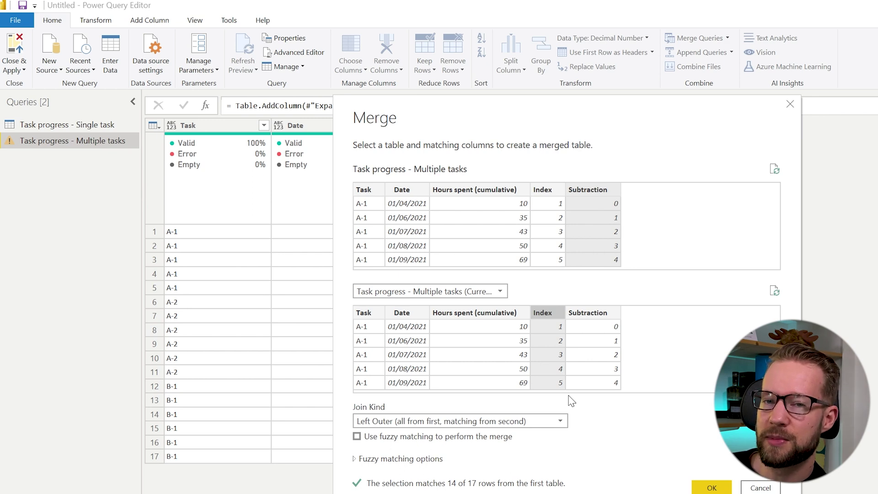
left_click(374, 316, "ctrl")
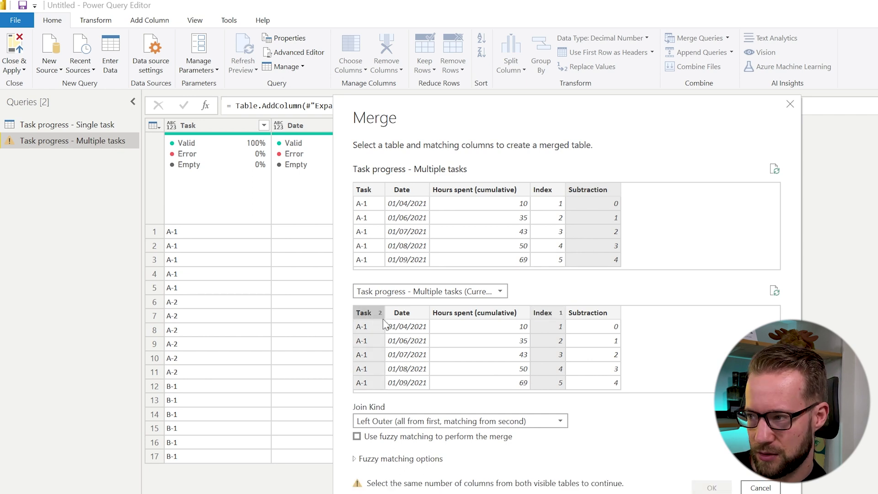
left_click(377, 192, "ctrl")
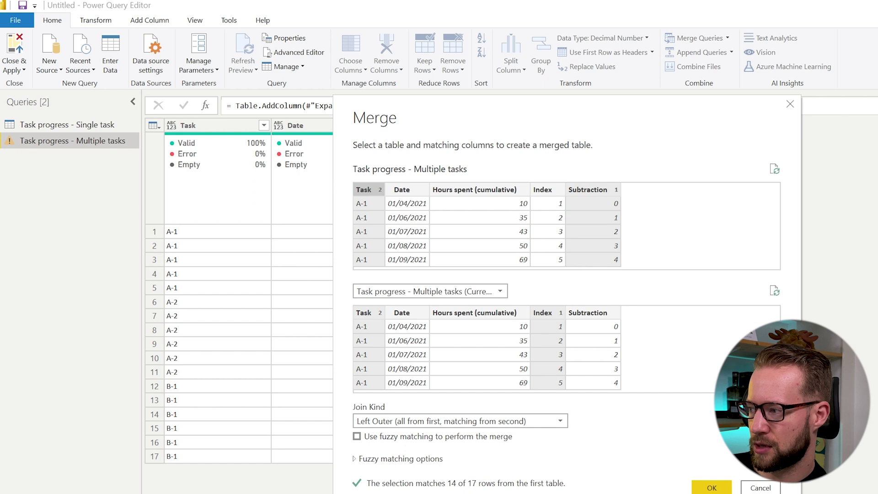
left_click(711, 487)
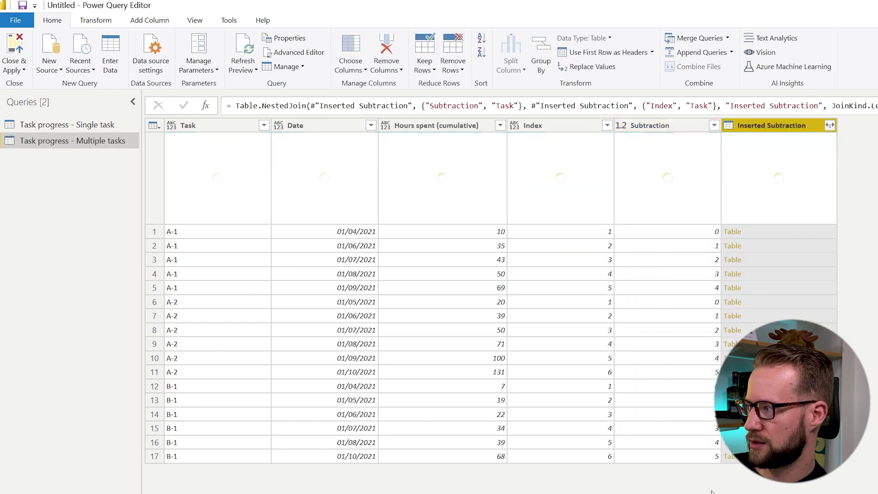
Step: Expand only Hours spent (cumulative) from the merge and rename it 'Hours spent (cumulative) Previous'
left_click(829, 125)
left_click(643, 193)
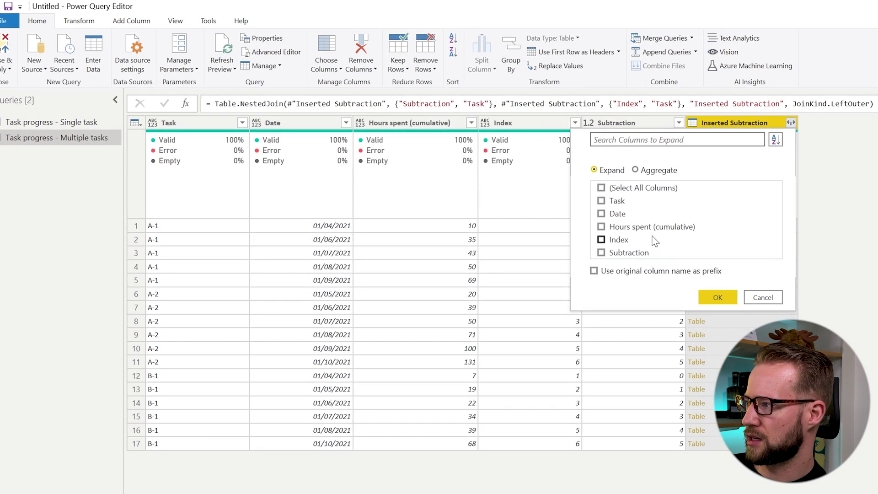
left_click(644, 226)
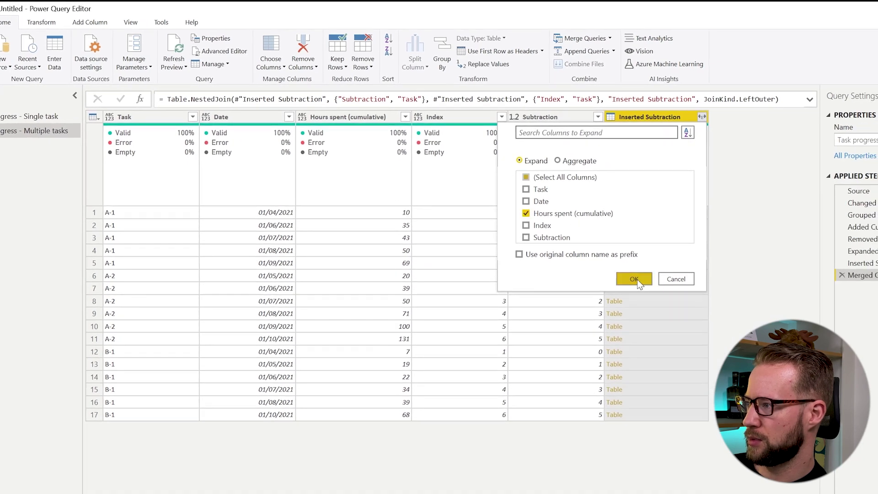
left_click(635, 279)
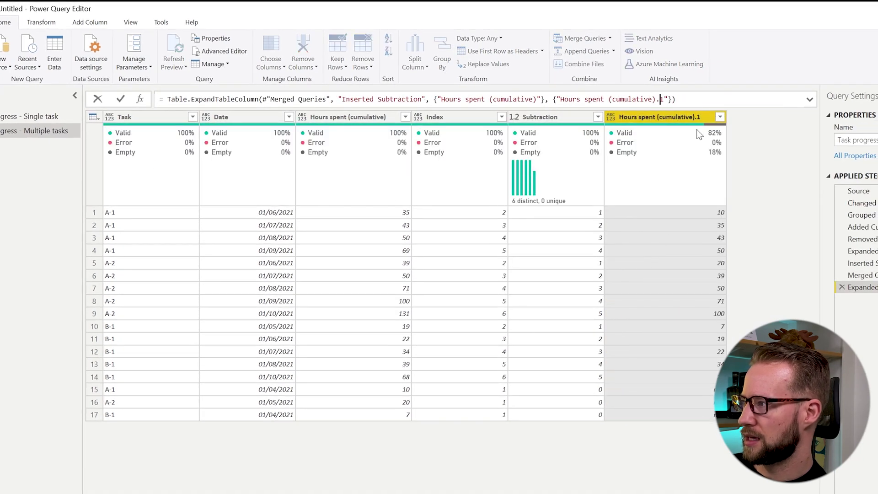
key("Delete")
key("BackSpace")
type("Prev")
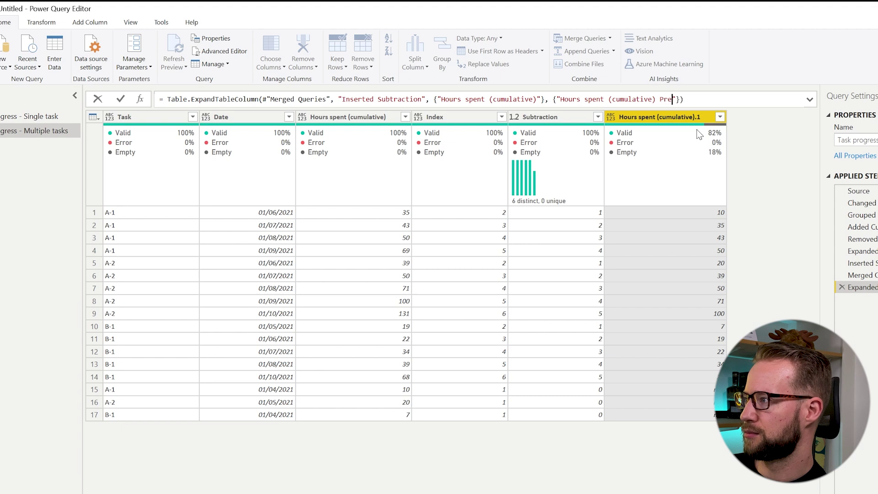
type("ious")
key("Return")
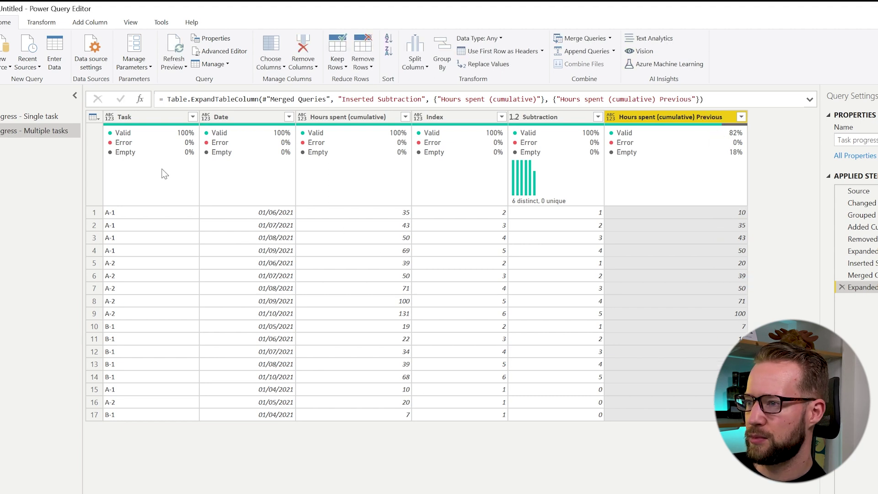
Step: Sort rows ascending by Task, then by Date, and check the previous-hours values
left_click(193, 117)
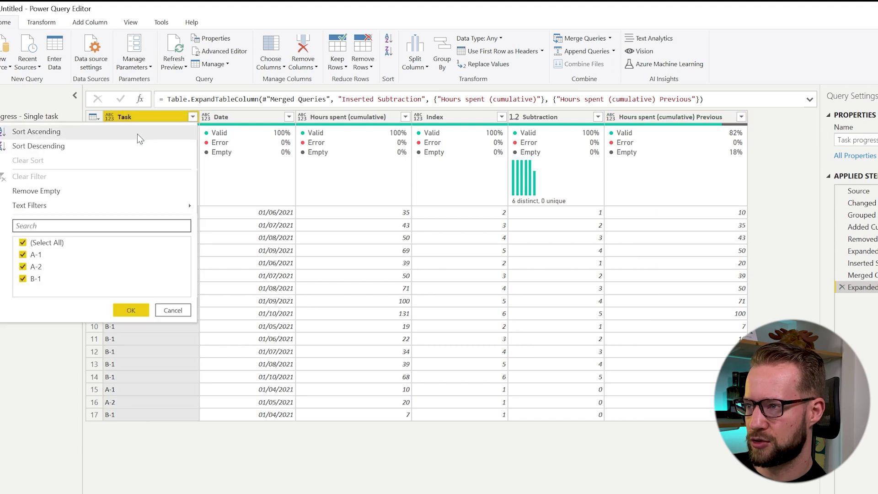
left_click(139, 132)
left_click(289, 117)
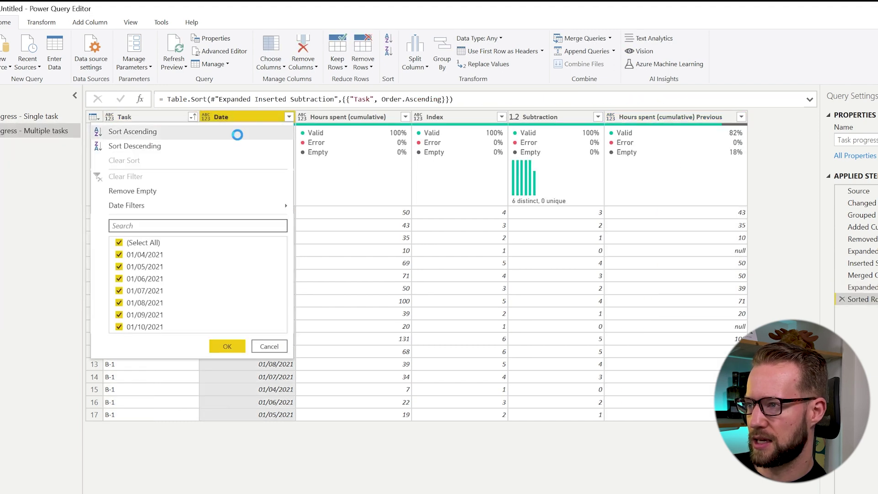
left_click(238, 134)
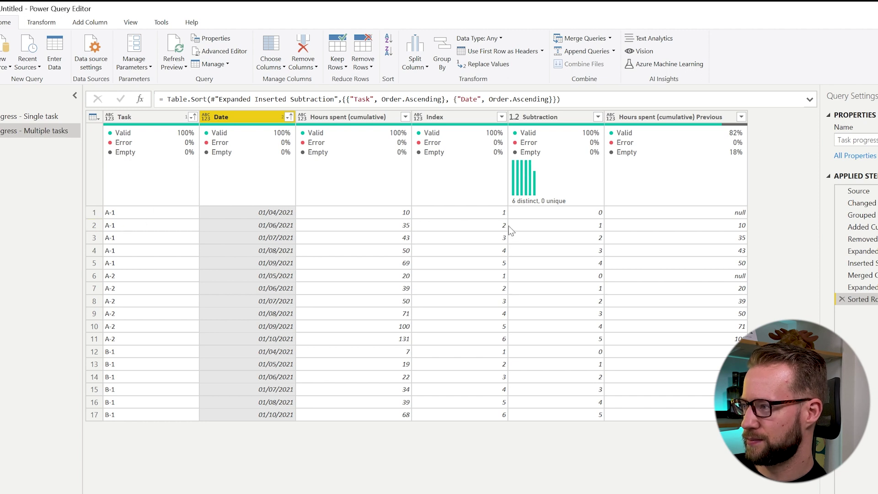
left_click(696, 211)
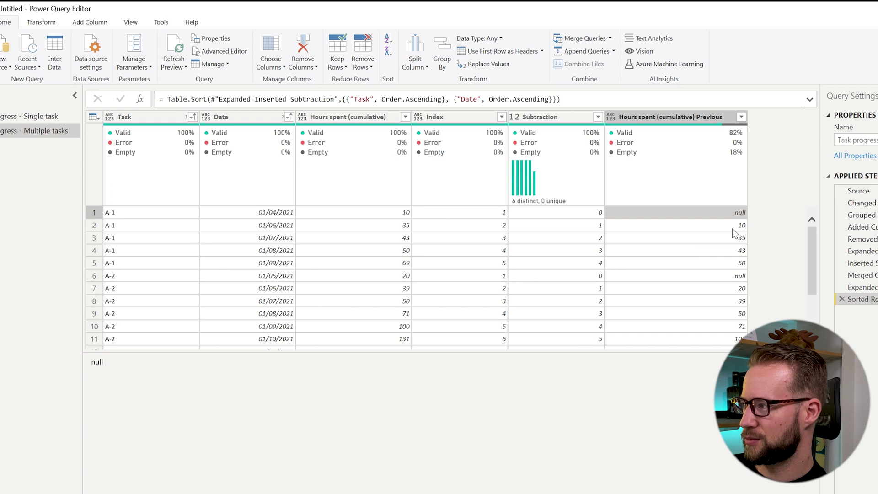
left_click(732, 228)
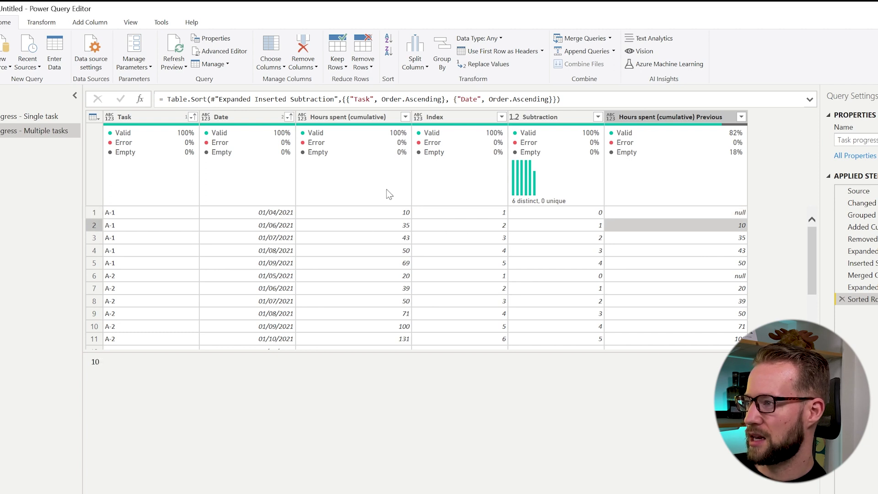
Step: Change both Hours spent (cumulative) and its Previous column to Whole Number
left_click(352, 117)
left_click(651, 117, "ctrl")
right_click(652, 117)
mouse_move(717, 228)
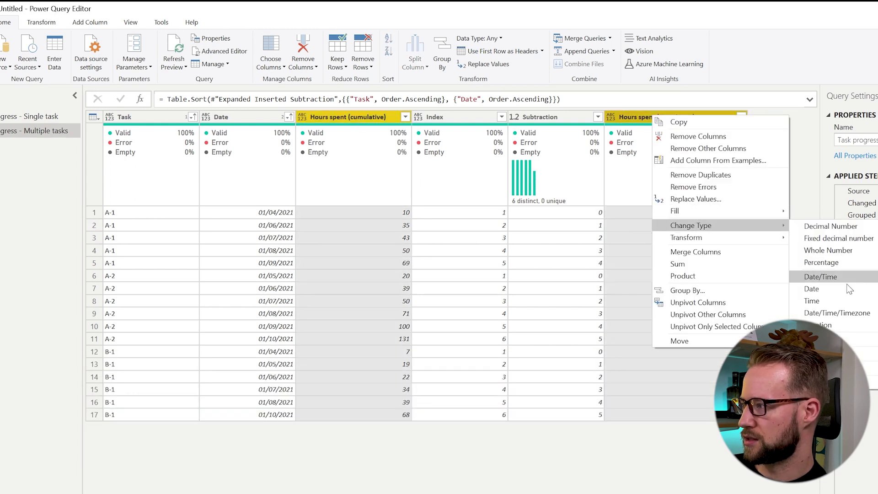
left_click(837, 258)
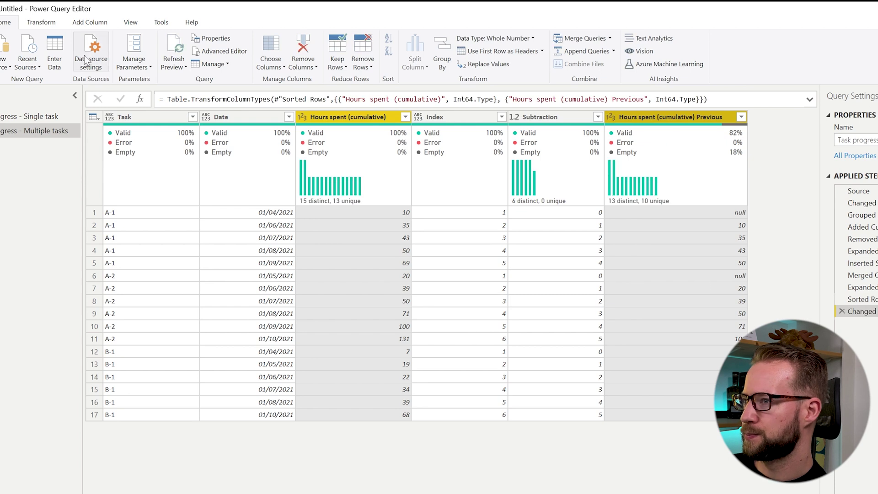
Step: Create a Mutation custom column using List.Sum of cumulative hours and negative previous hours
left_click(96, 24)
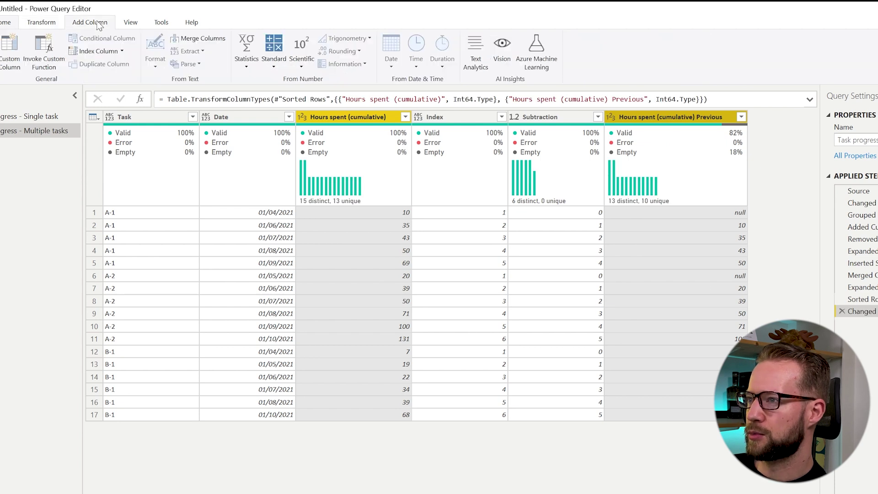
left_click(10, 51)
left_click(282, 247)
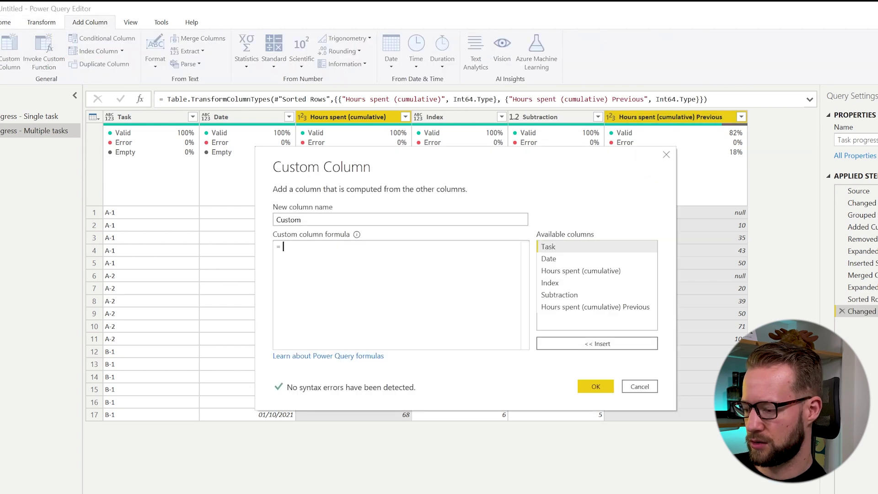
type("List.Sum( {")
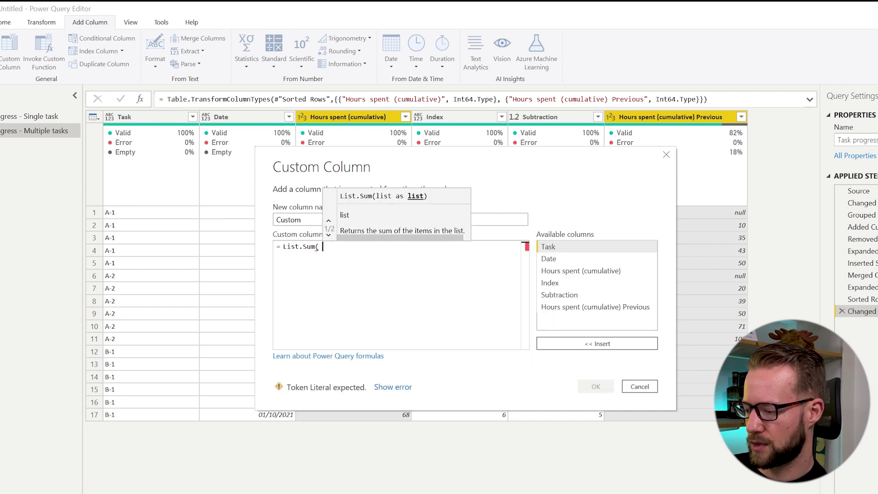
double_click(585, 273)
type(",")
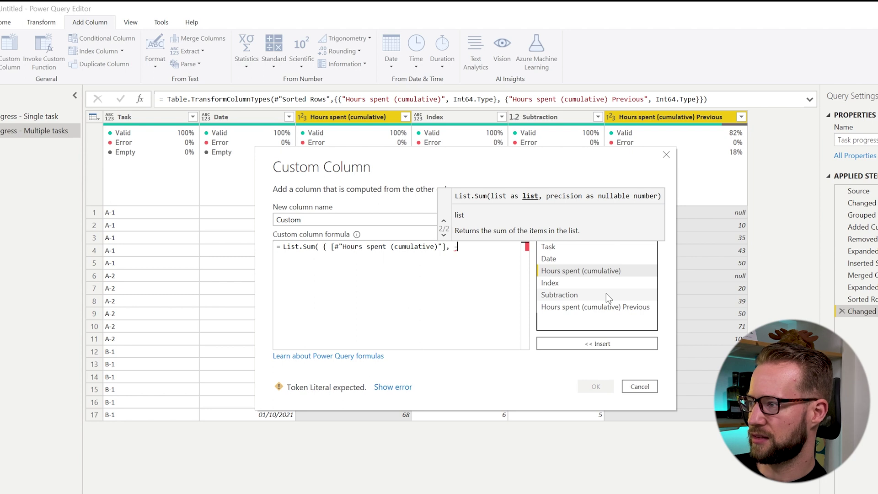
double_click(617, 310)
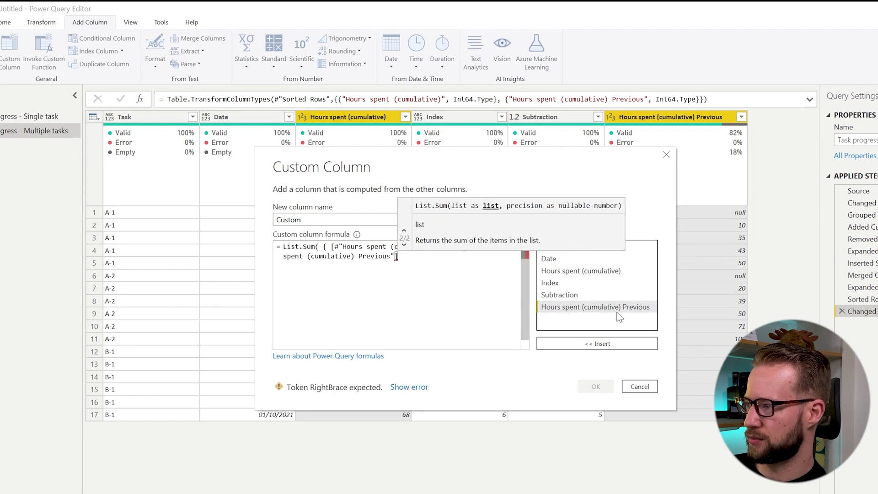
type("}")
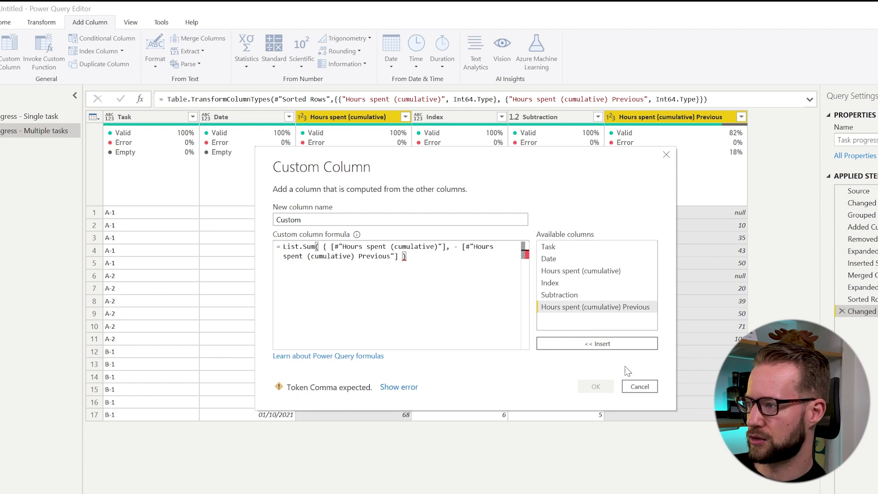
key("BackSpace")
type("} )")
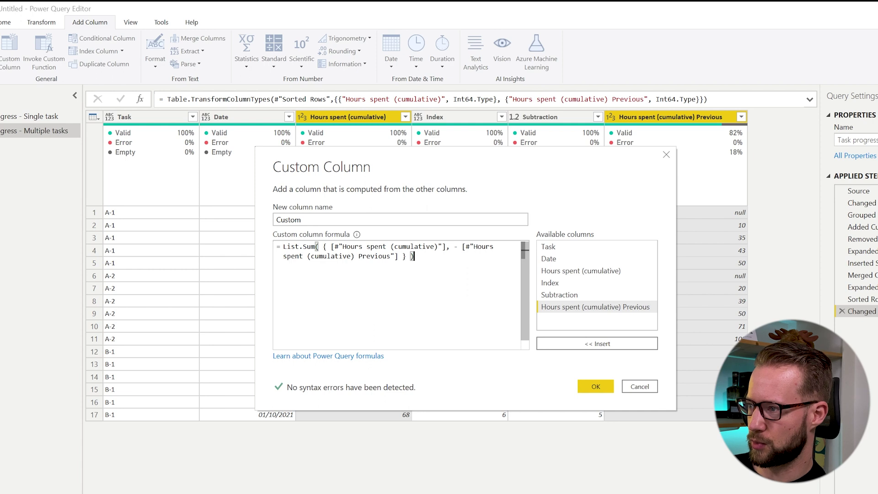
left_click_drag(314, 208, 324, 239)
double_click(288, 220)
type("Mutation")
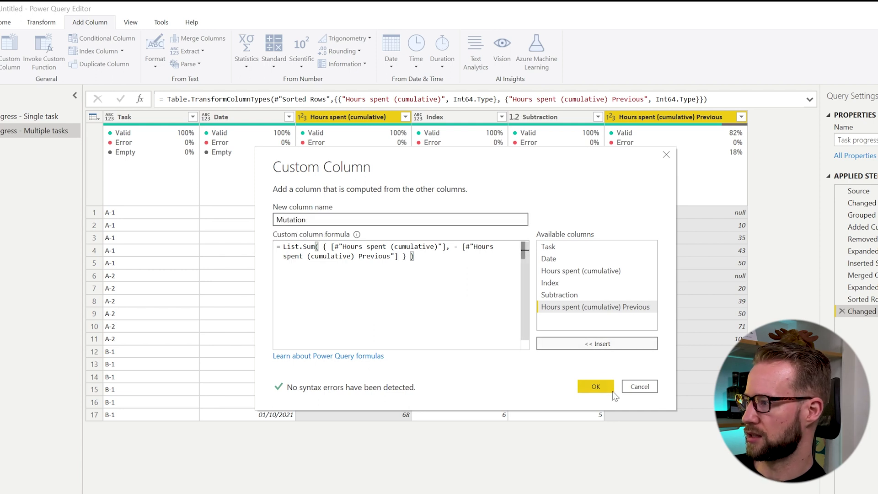